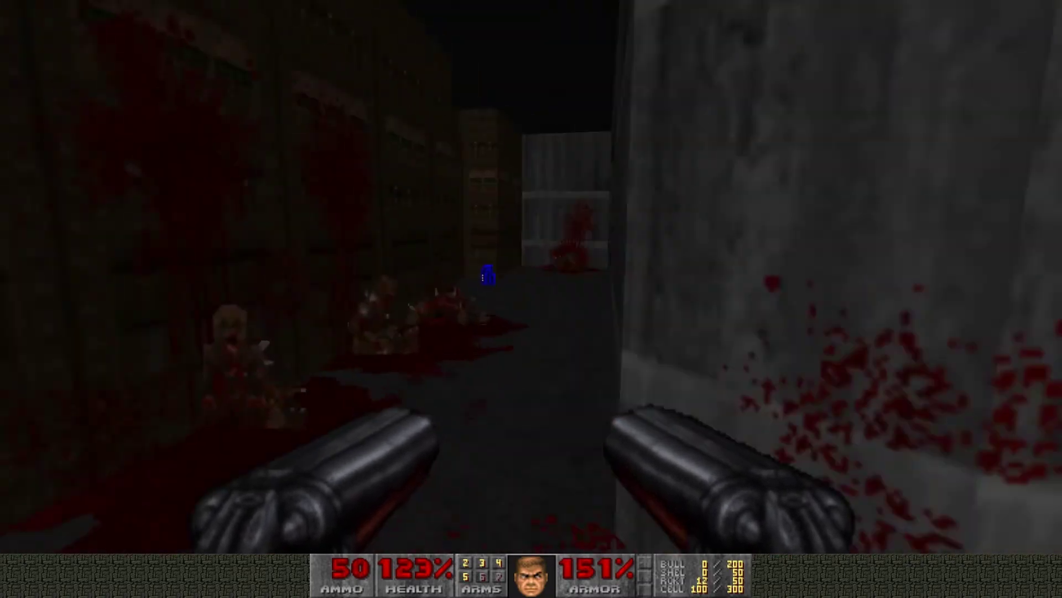
Step: Collect the blue keycard, advance past the green wall and shoot the zombieman
{"action": "key", "text": "w"}
{"action": "key", "text": "w"}
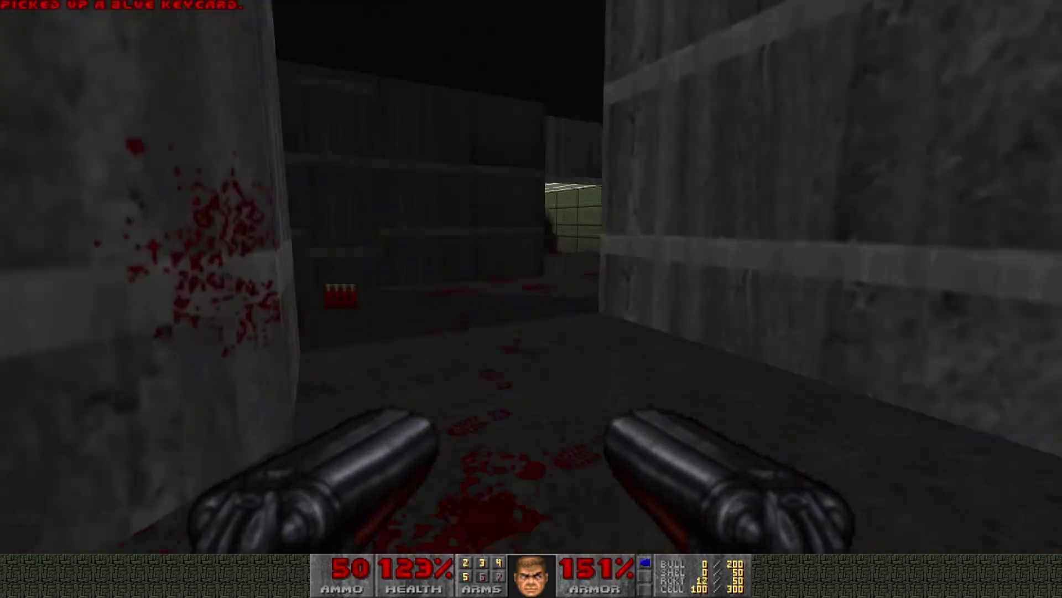
{"action": "key", "text": "w"}
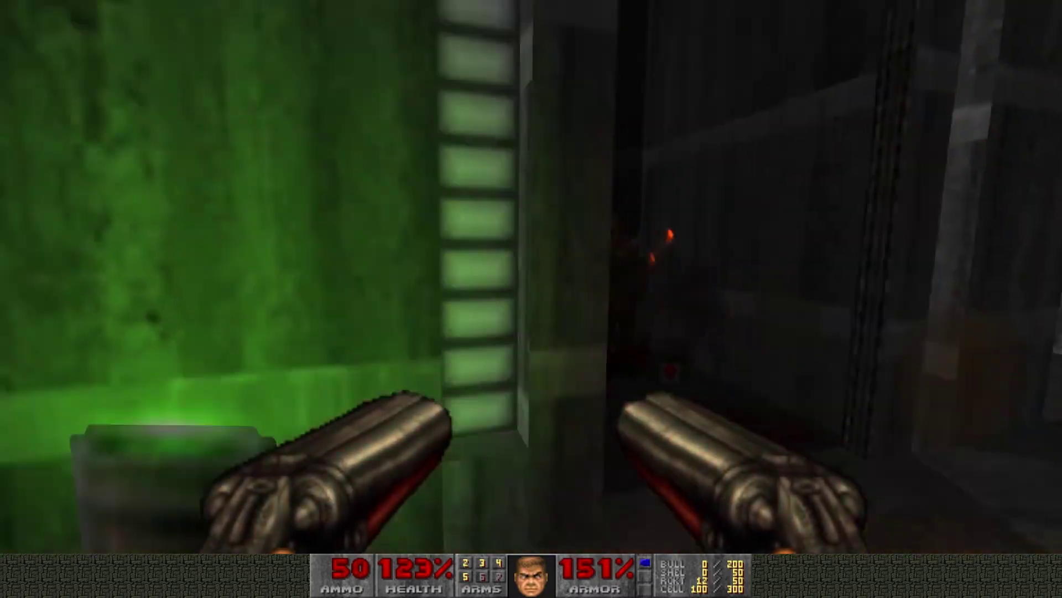
{"action": "key", "text": "w"}
{"action": "key", "text": "ctrl"}
{"action": "key", "text": "ctrl"}
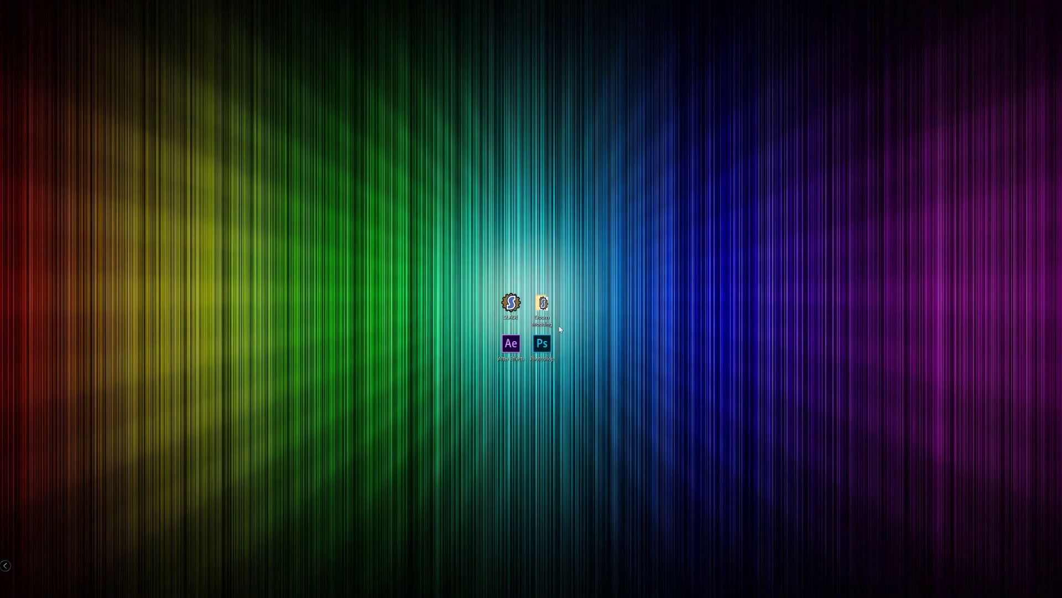
Step: Open the Doom Modding folder on the desktop, then its Fists Ver 2 folder
{"action": "double_click", "coordinate": [547, 307]}
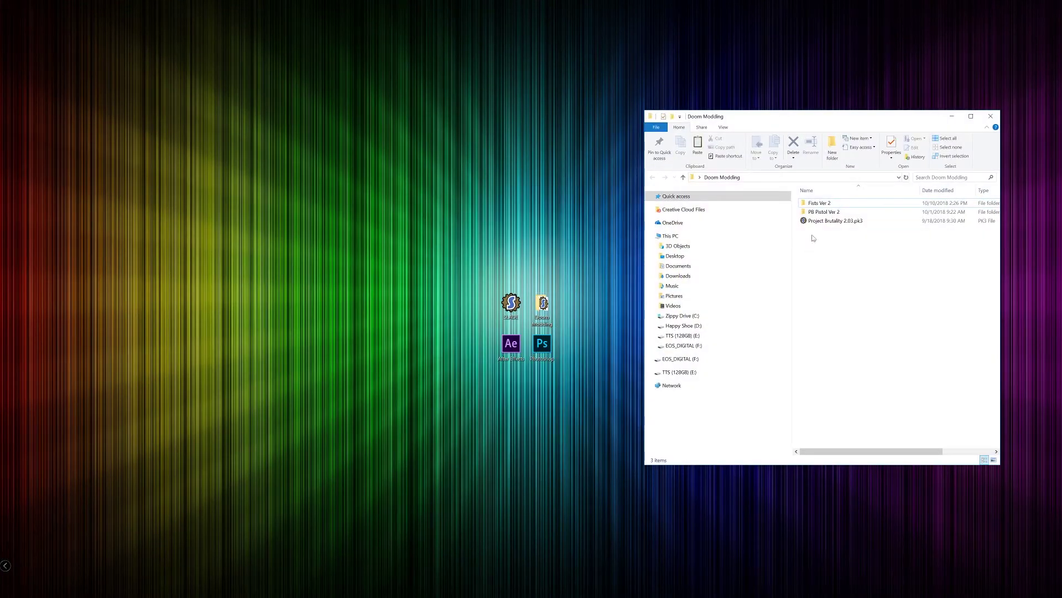
{"action": "double_click", "coordinate": [838, 204]}
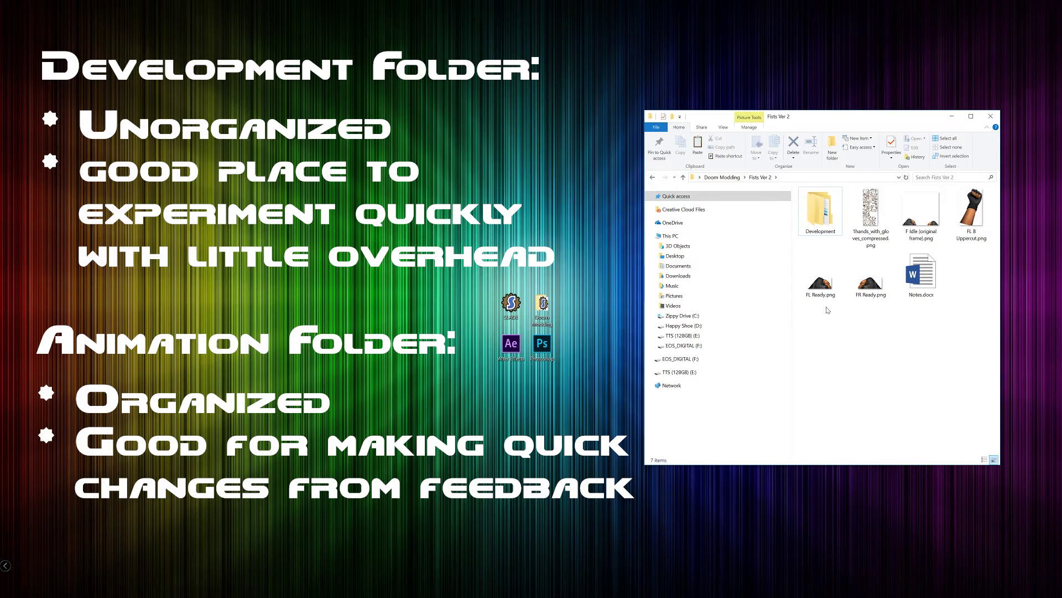
Step: Create a new folder named 'Animation' and select the four fist PNG frames
{"action": "right_click", "coordinate": [826, 310]}
{"action": "mouse_move", "coordinate": [886, 419]}
{"action": "left_click", "coordinate": [939, 419]}
{"action": "type", "text": "Animation"}
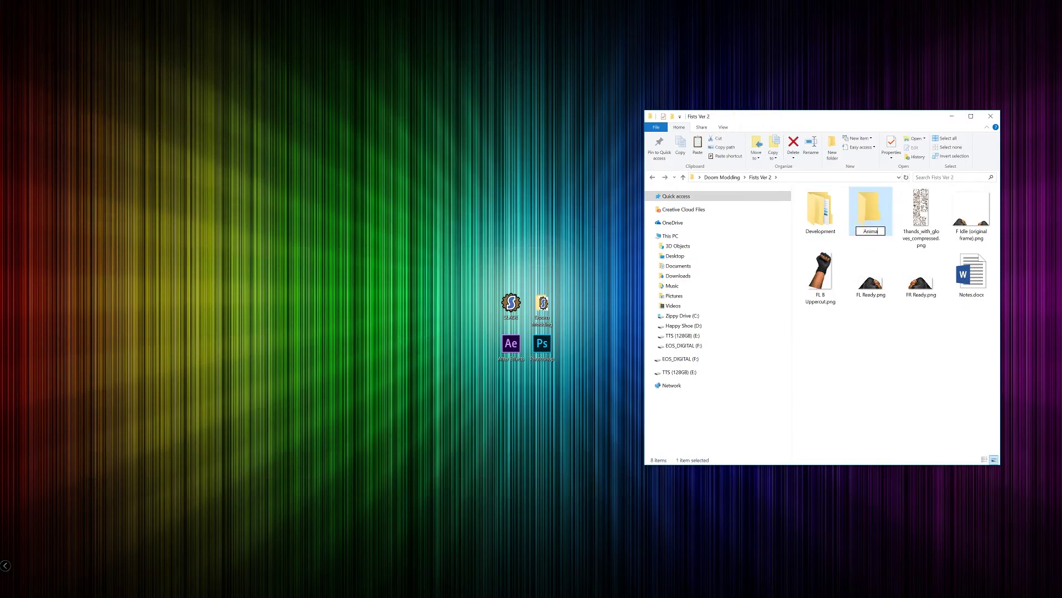
{"action": "key", "text": "Return"}
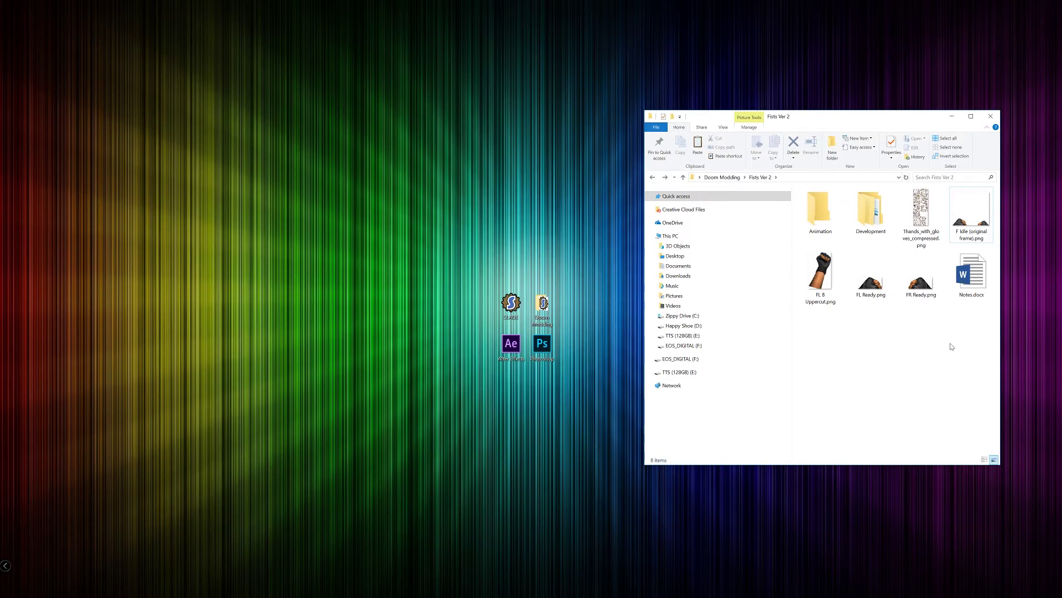
{"action": "left_click", "coordinate": [980, 213]}
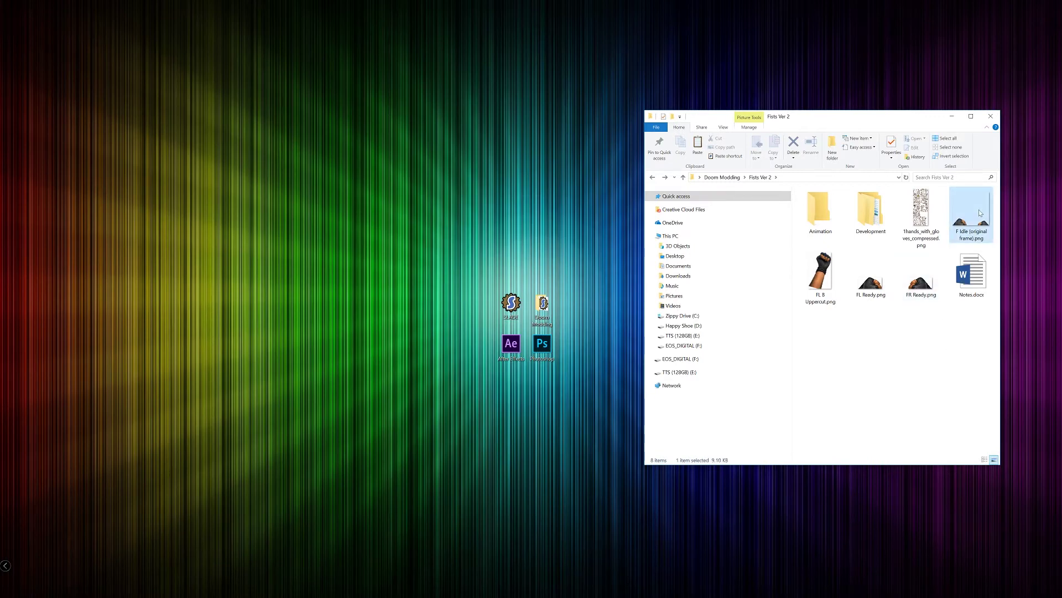
{"action": "left_click", "coordinate": [913, 286], "text": "shift"}
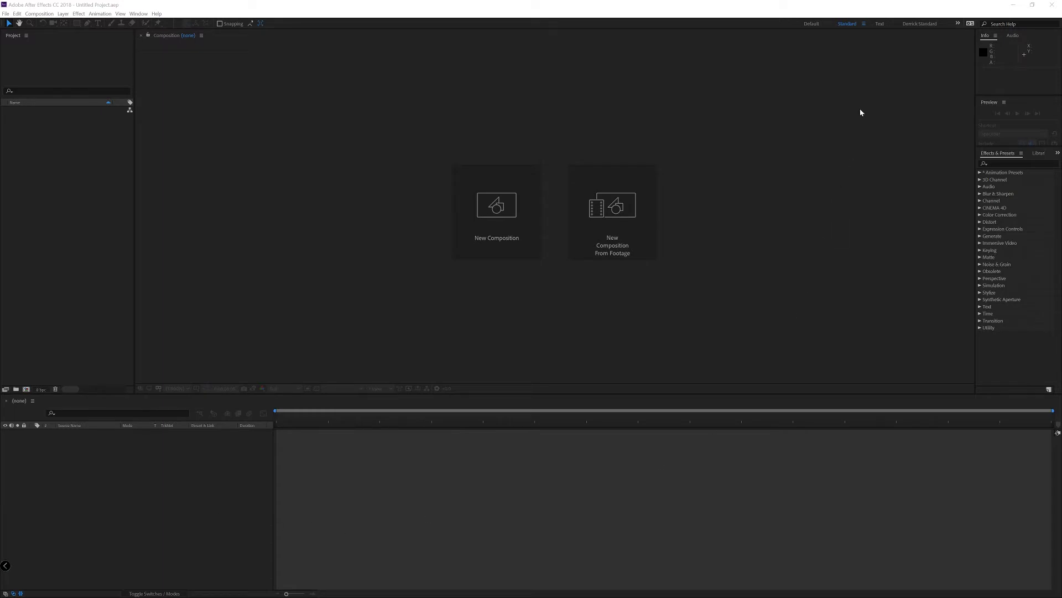
Step: Apply Reset to Saved Layout on the After Effects Standard workspace
{"action": "left_click", "coordinate": [851, 26]}
{"action": "left_click", "coordinate": [827, 100]}
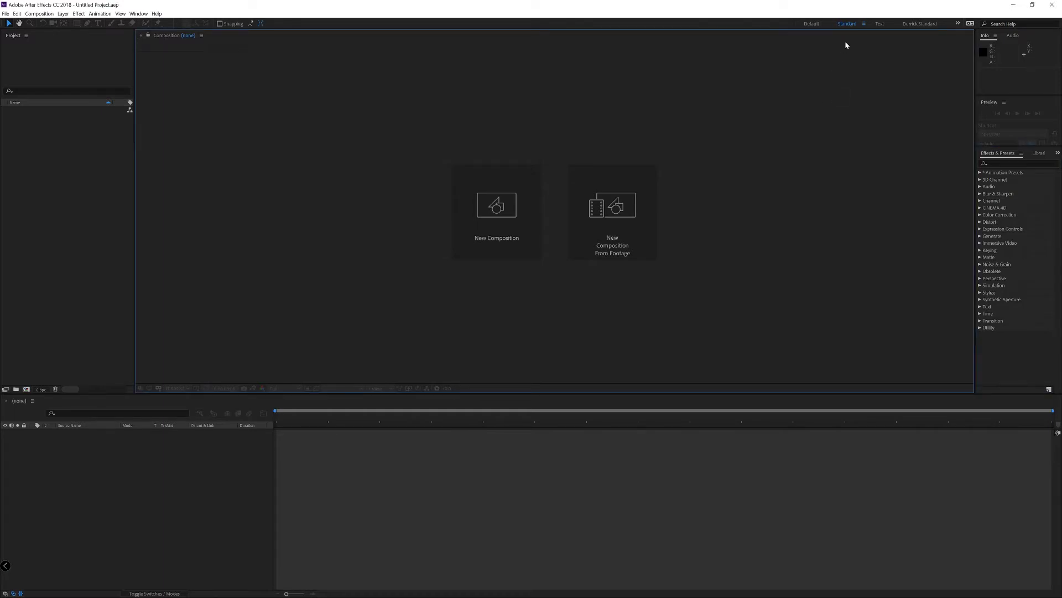
{"action": "right_click", "coordinate": [849, 23]}
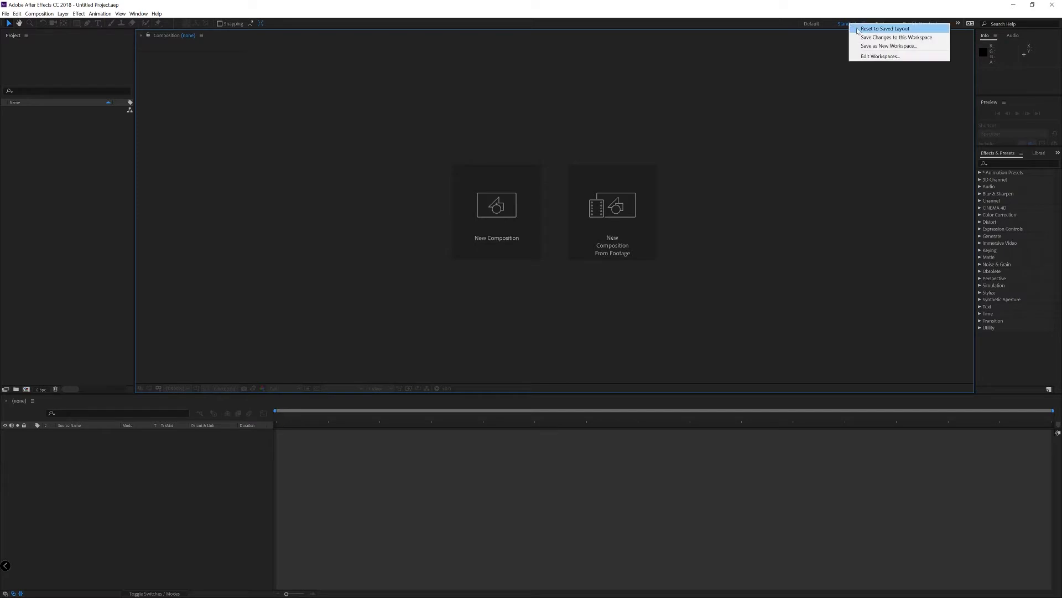
{"action": "left_click", "coordinate": [859, 29]}
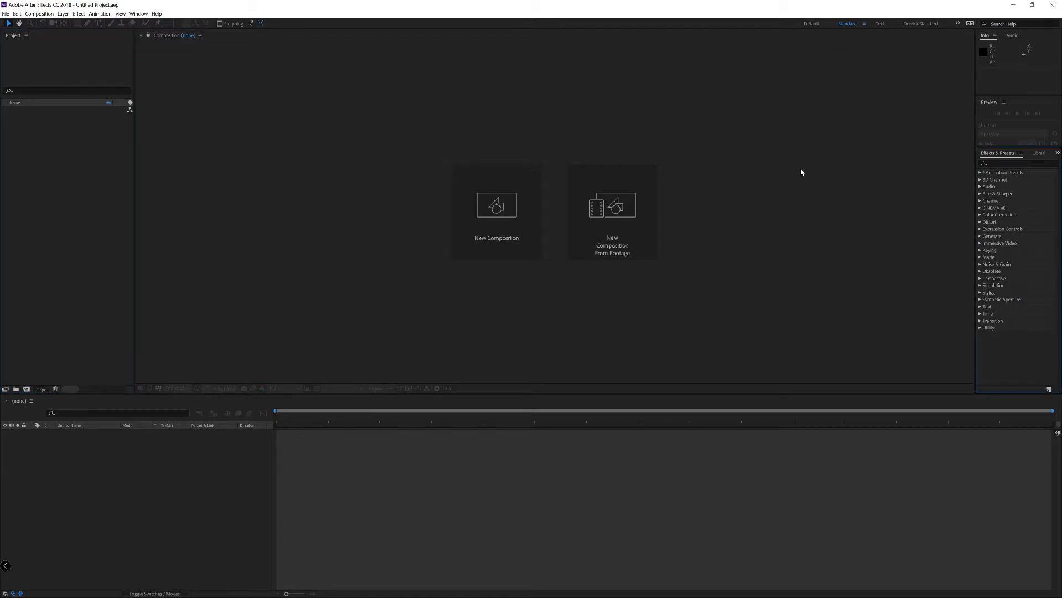
Step: Close the Libraries, Preview, Info and Audio panels from the Window menu
{"action": "right_click", "coordinate": [992, 154]}
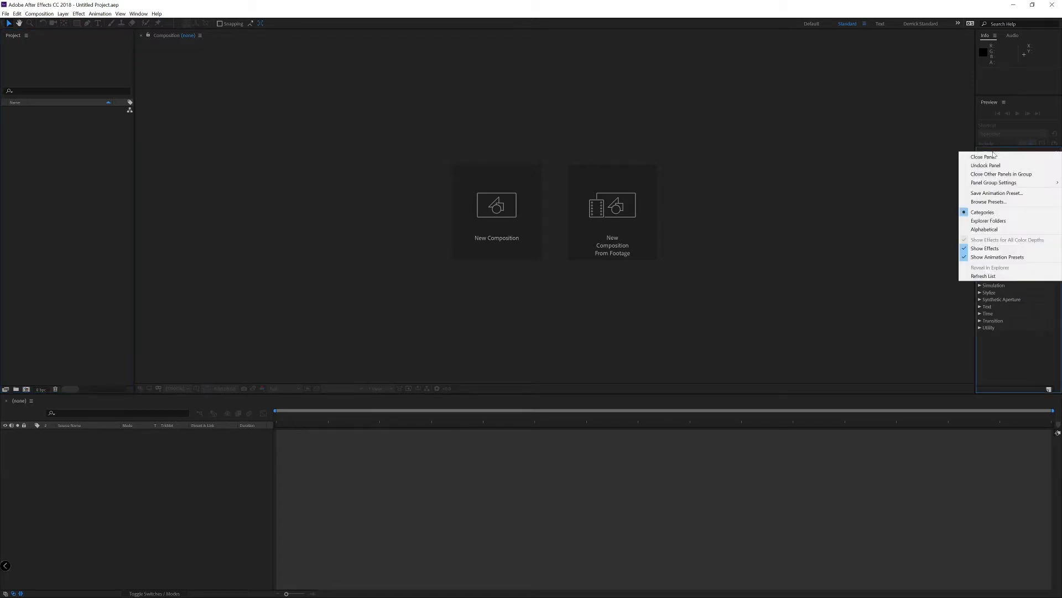
{"action": "left_click", "coordinate": [755, 141]}
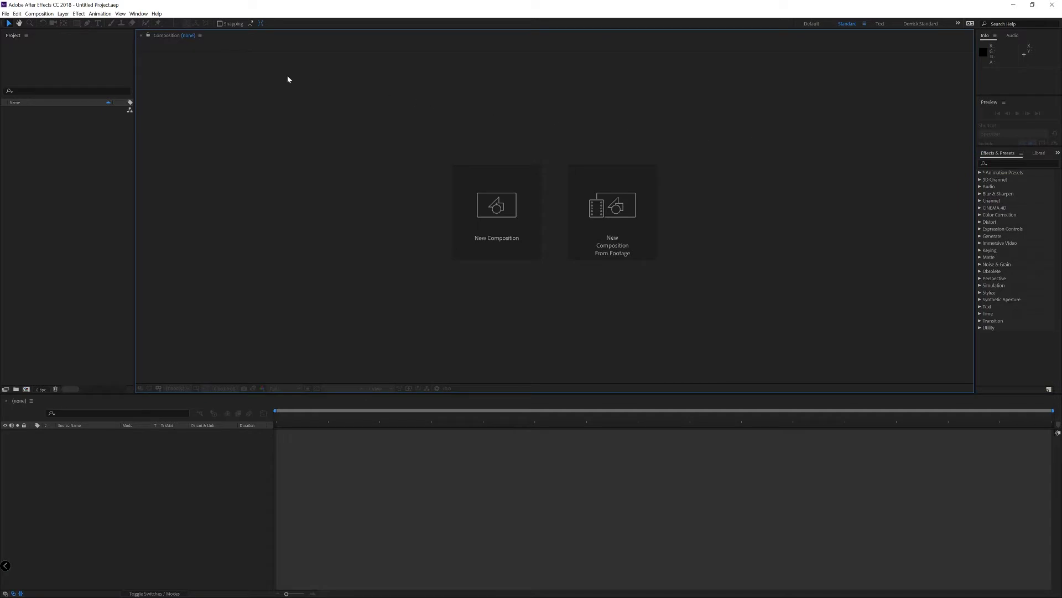
{"action": "left_click", "coordinate": [139, 14]}
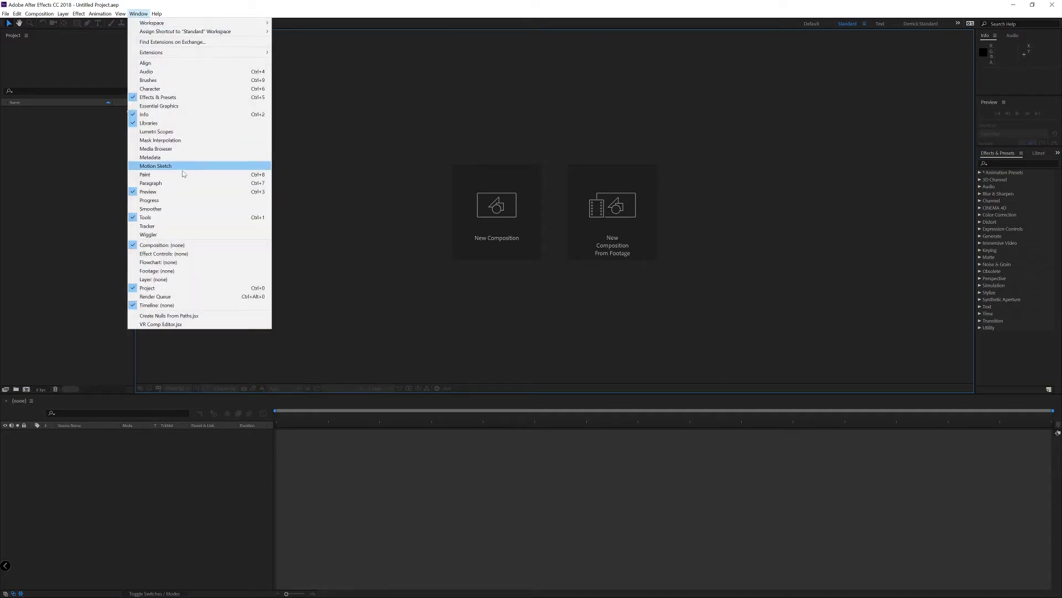
{"action": "left_click", "coordinate": [148, 123]}
{"action": "left_click", "coordinate": [139, 14]}
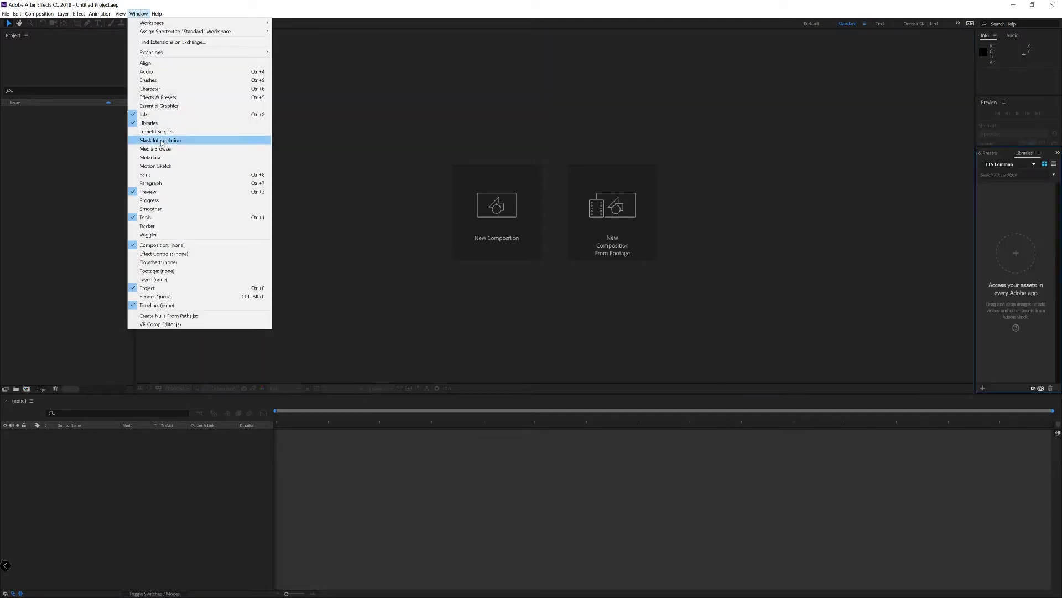
{"action": "left_click", "coordinate": [148, 123]}
{"action": "left_click", "coordinate": [138, 13]}
{"action": "left_click", "coordinate": [148, 191]}
{"action": "left_click", "coordinate": [138, 14]}
{"action": "left_click", "coordinate": [159, 115]}
{"action": "left_click", "coordinate": [138, 13]}
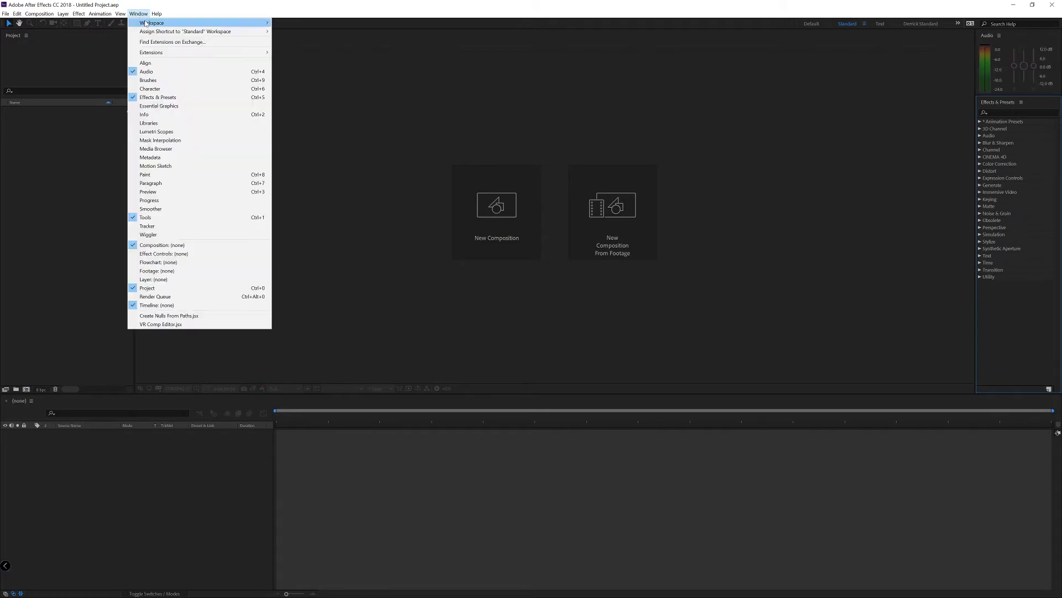
{"action": "left_click", "coordinate": [147, 71]}
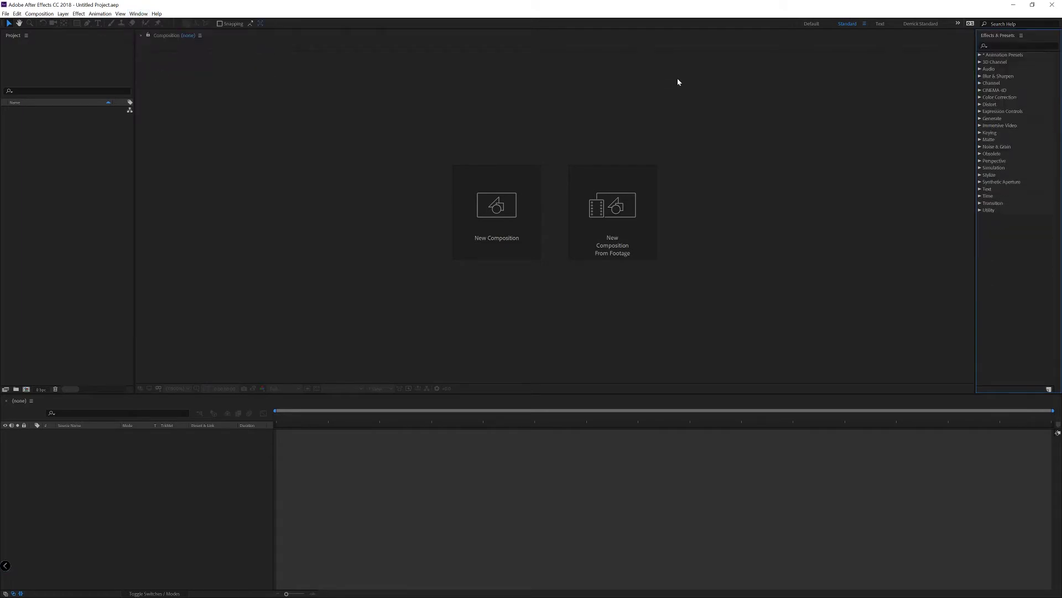
Step: Add the Align panel, dock it below Effects & Presets and enlarge Effects & Presets
{"action": "left_click", "coordinate": [136, 14]}
{"action": "left_click", "coordinate": [161, 65]}
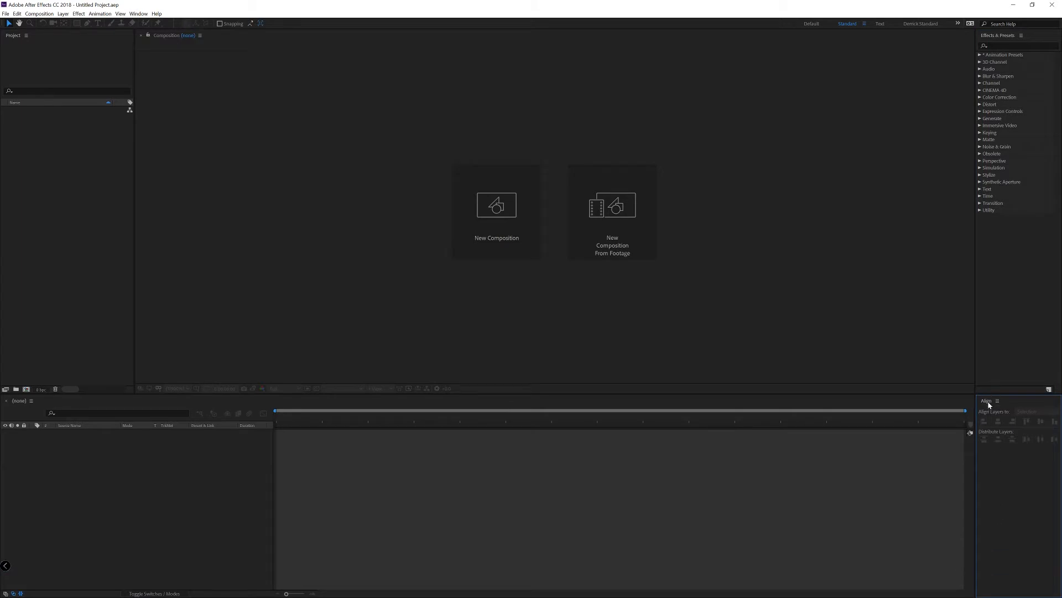
{"action": "left_click_drag", "start_coordinate": [988, 404], "coordinate": [1008, 391]}
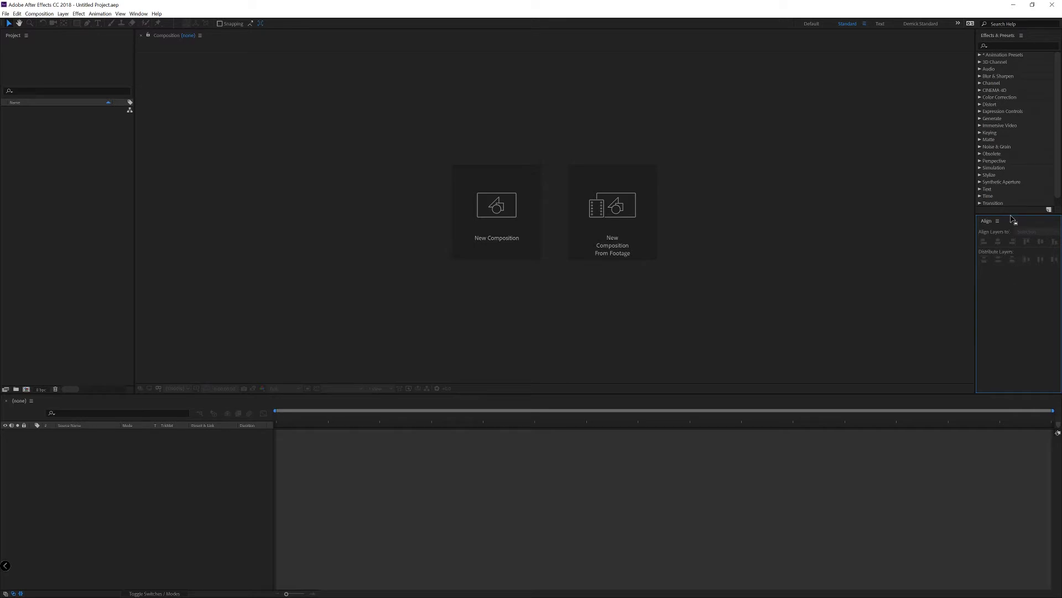
{"action": "left_click_drag", "start_coordinate": [1014, 219], "coordinate": [1013, 335]}
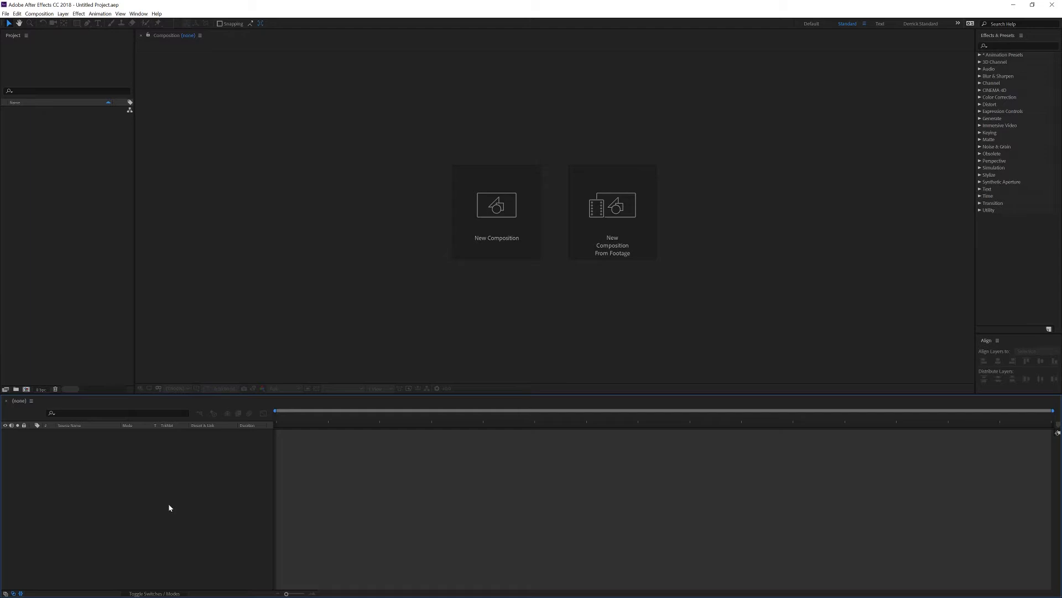
{"action": "key", "text": "grave"}
{"action": "left_click", "coordinate": [81, 207]}
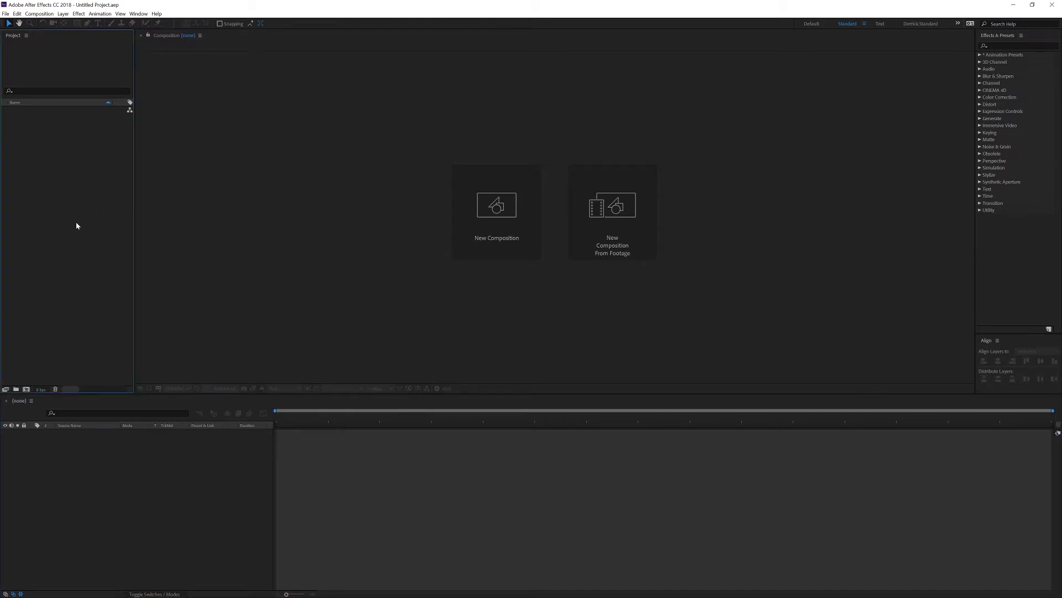
Step: Import all four PNGs from Desktop > Doom Modding > Fists Ver 2 > Animation > Frame Pieces
{"action": "double_click", "coordinate": [77, 226]}
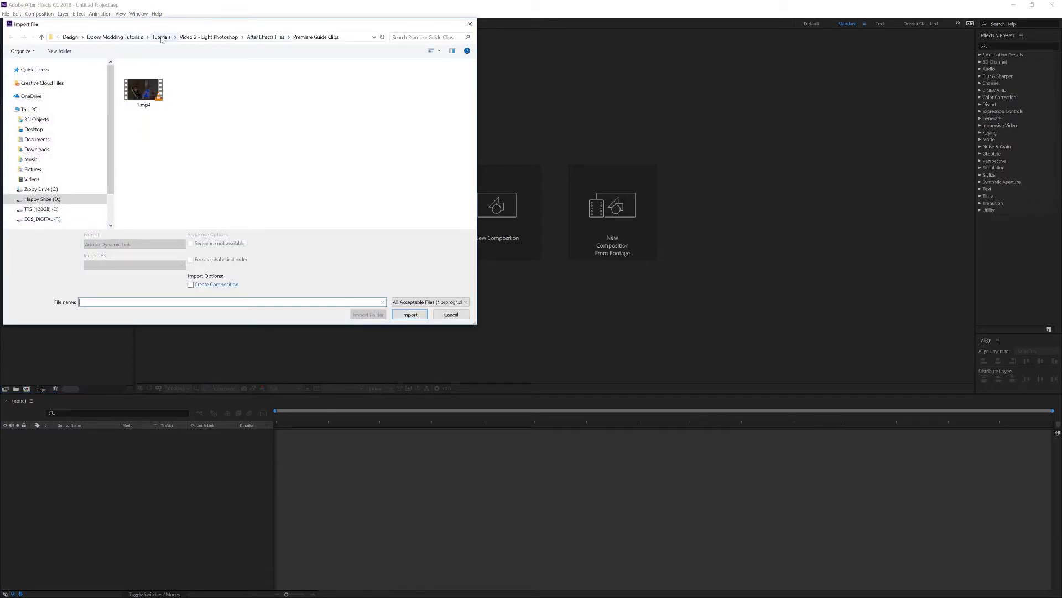
{"action": "left_click", "coordinate": [31, 130]}
{"action": "double_click", "coordinate": [150, 78]}
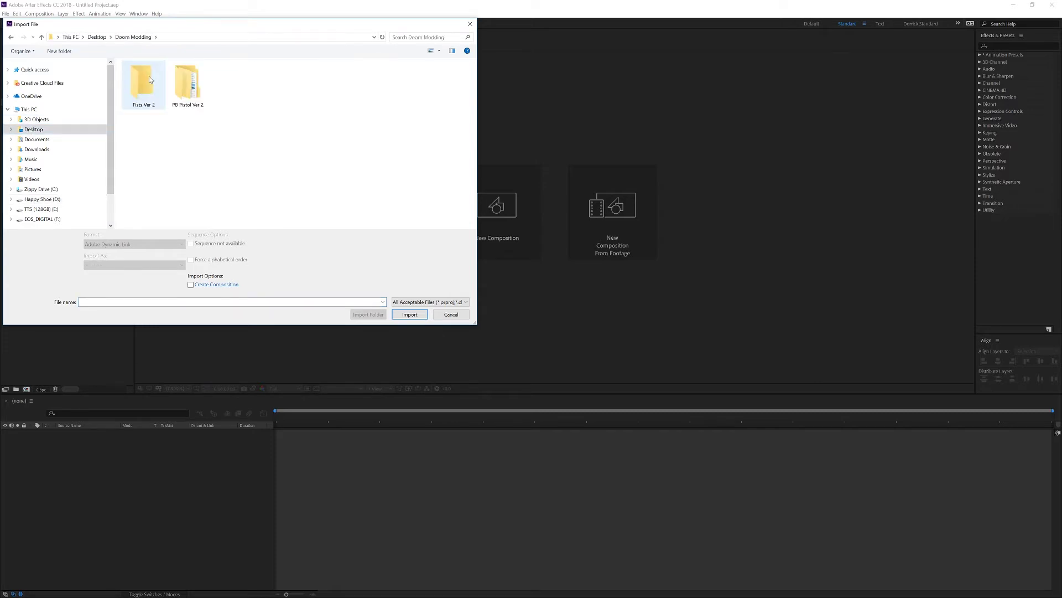
{"action": "double_click", "coordinate": [150, 79]}
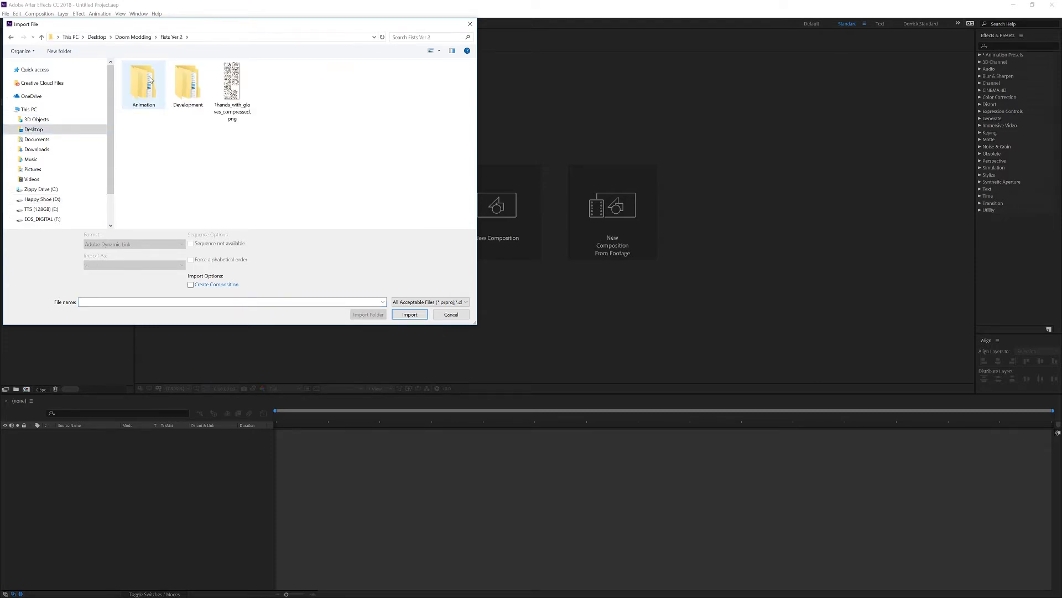
{"action": "double_click", "coordinate": [150, 79]}
{"action": "double_click", "coordinate": [149, 79]}
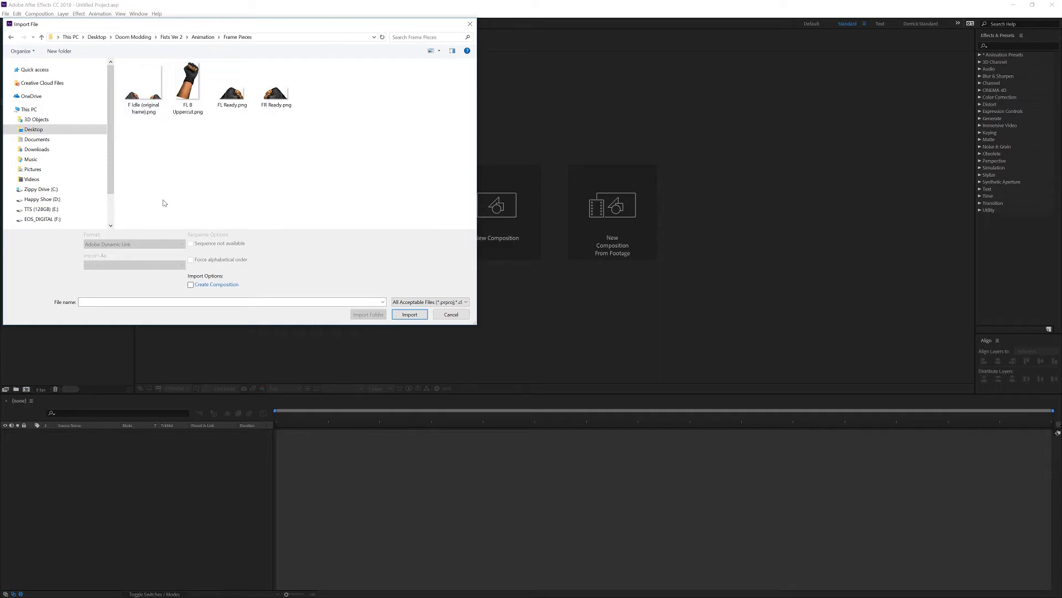
{"action": "left_click_drag", "start_coordinate": [288, 157], "coordinate": [134, 76]}
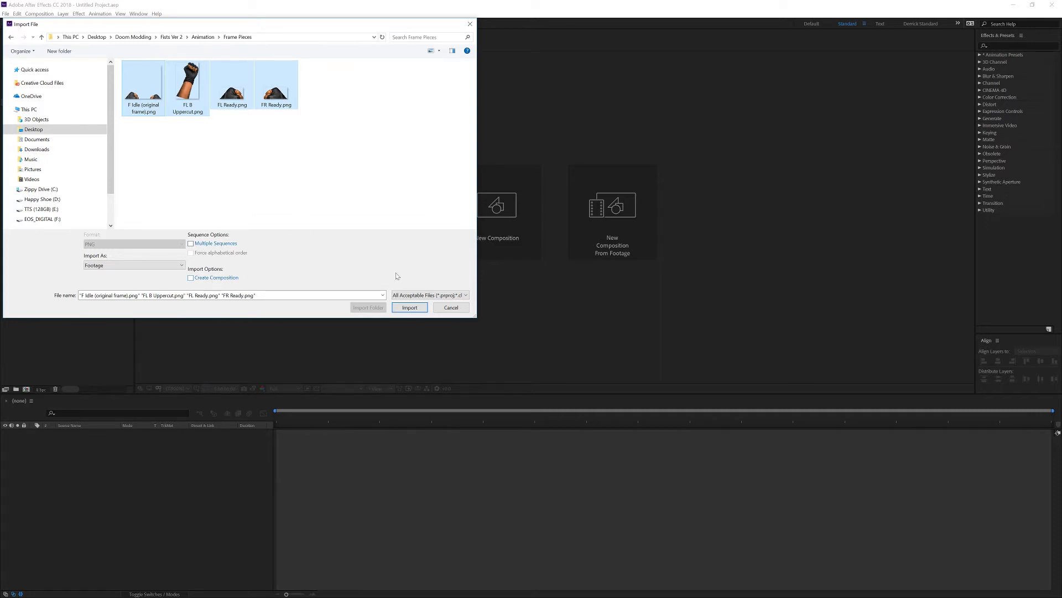
{"action": "left_click", "coordinate": [421, 308]}
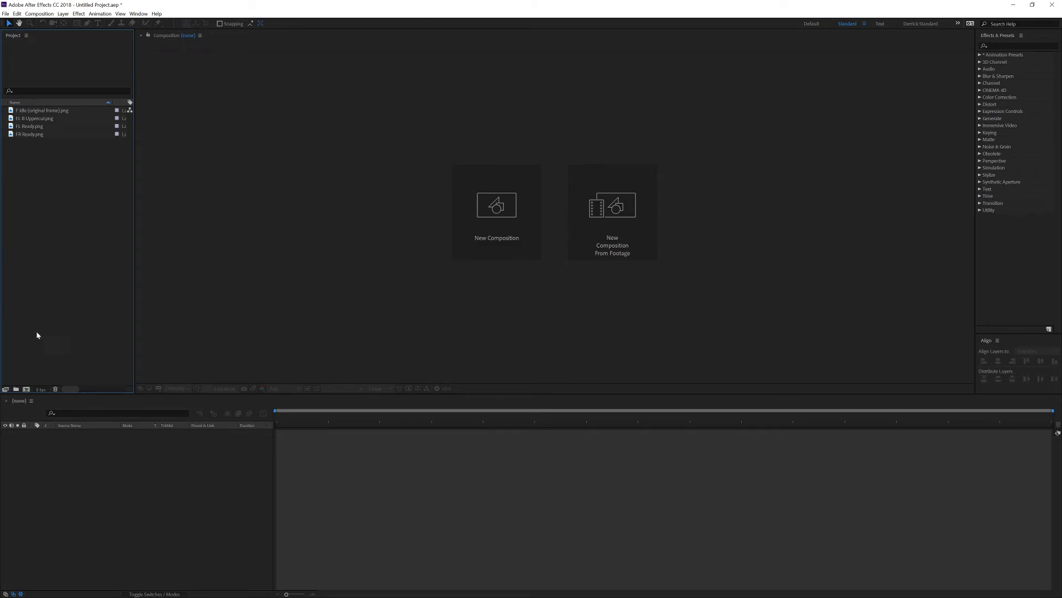
Step: Create a 'Frame Pieces' project folder, move the four PNGs into it and expand it
{"action": "left_click", "coordinate": [16, 389]}
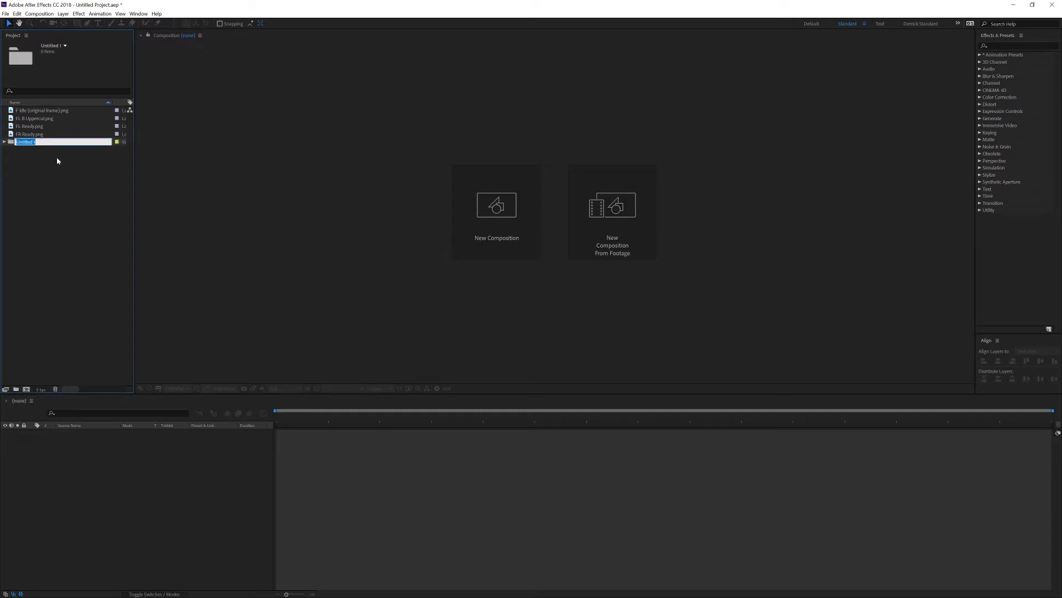
{"action": "type", "text": "Frame Pieces"}
{"action": "key", "text": "Return"}
{"action": "left_click", "coordinate": [55, 134]}
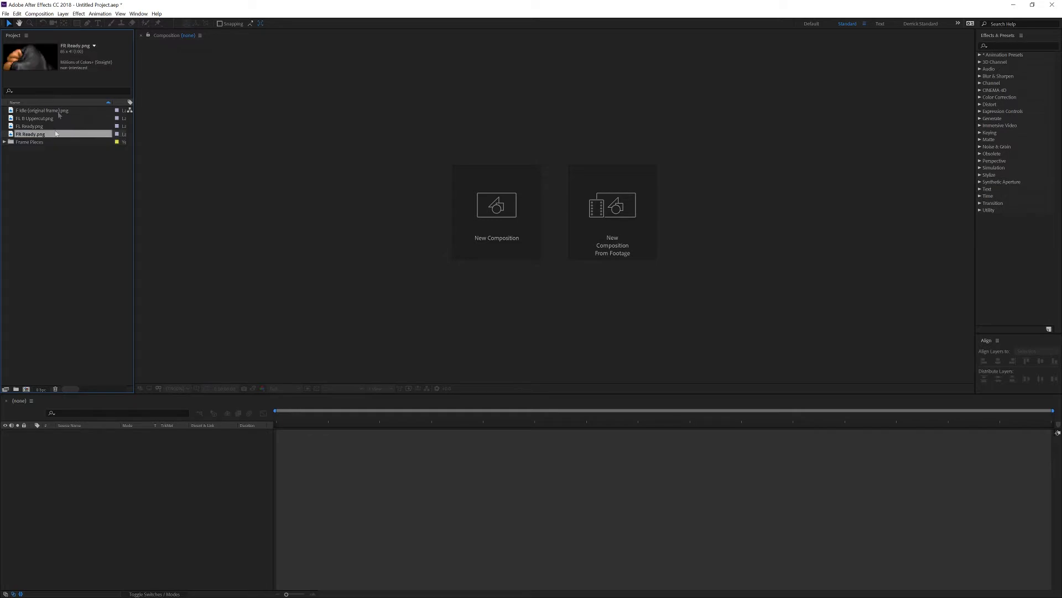
{"action": "left_click", "coordinate": [58, 111], "text": "shift"}
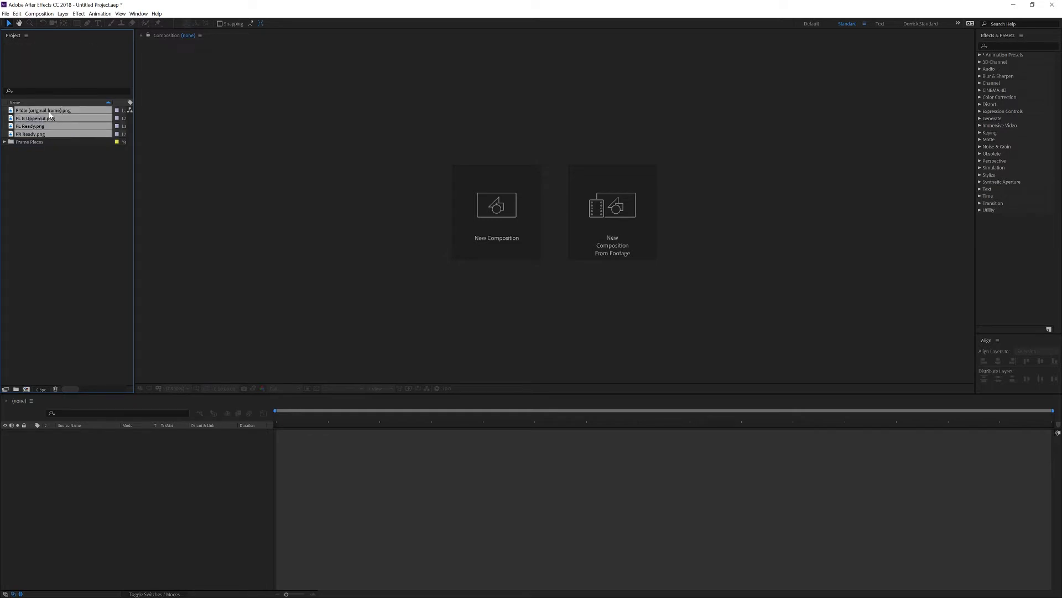
{"action": "left_click_drag", "start_coordinate": [50, 114], "coordinate": [51, 141]}
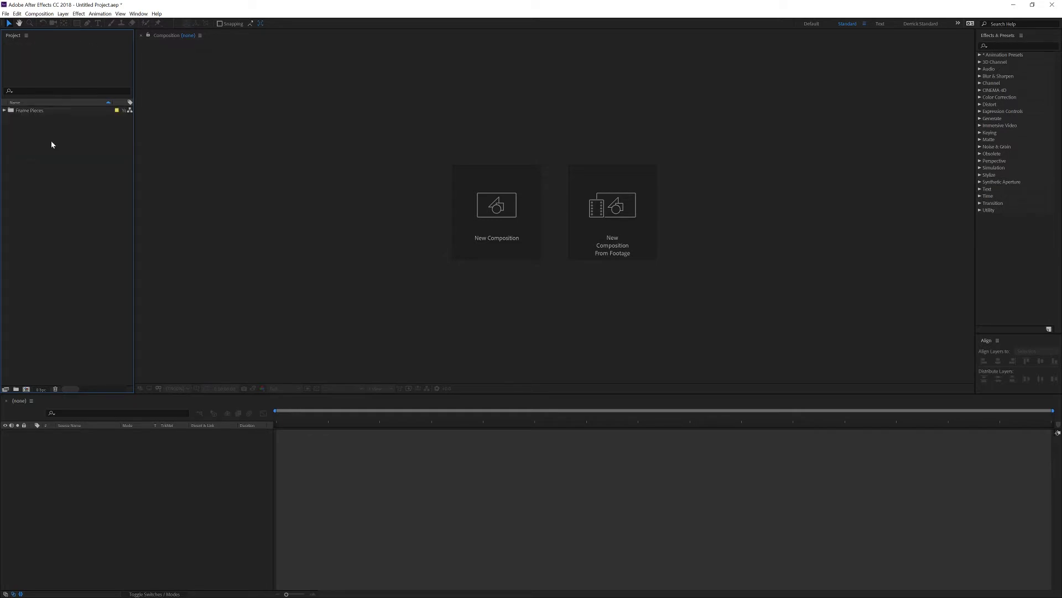
{"action": "left_click", "coordinate": [5, 112]}
Step: Build a new composition from F Idle (original frame).png via the Create a new Composition button
{"action": "left_click", "coordinate": [22, 119]}
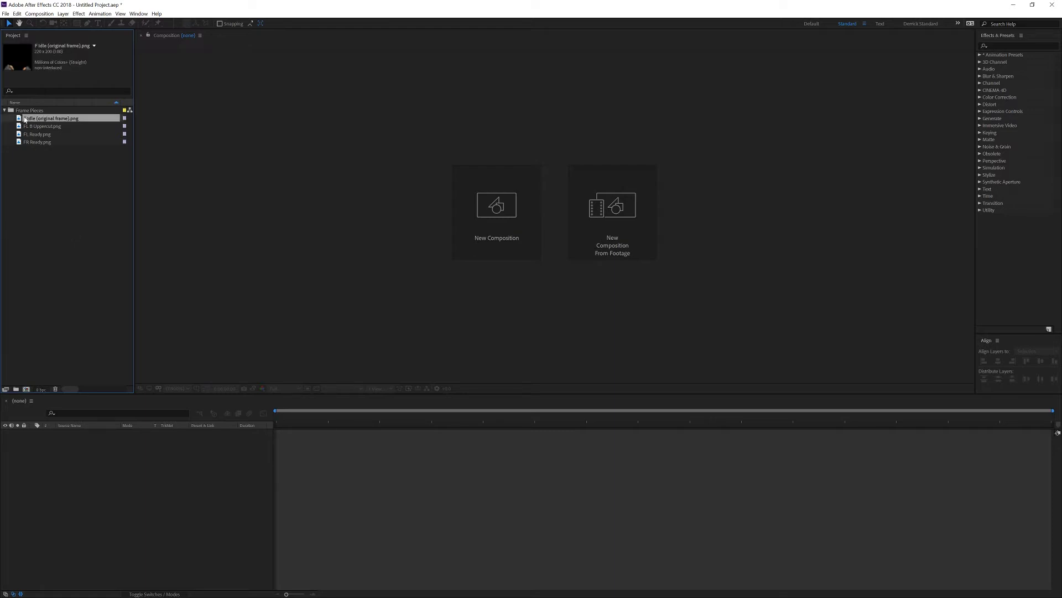
{"action": "left_click_drag", "start_coordinate": [21, 119], "coordinate": [26, 388]}
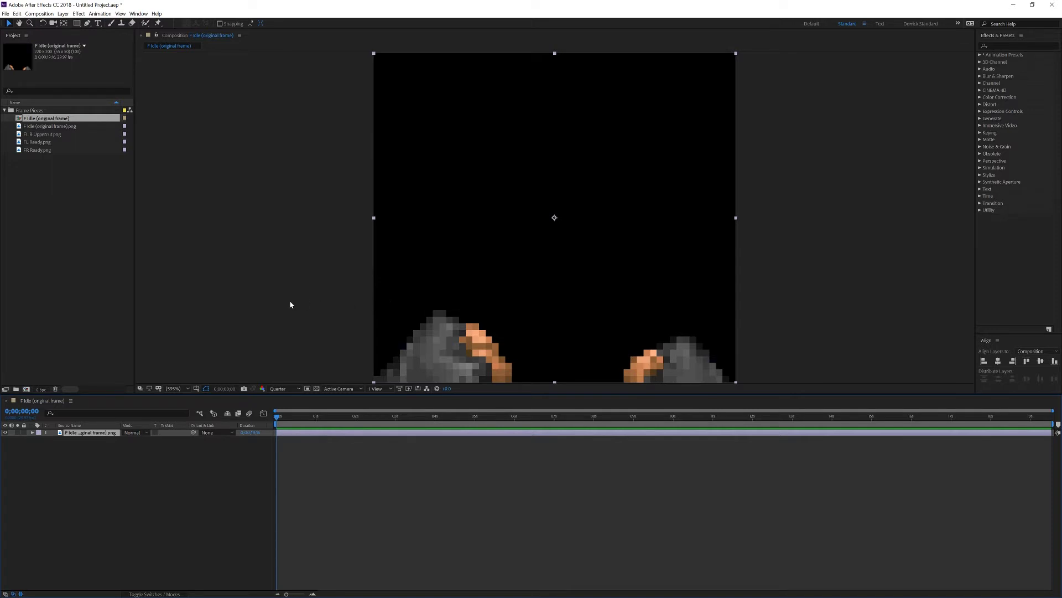
{"action": "left_click", "coordinate": [288, 390]}
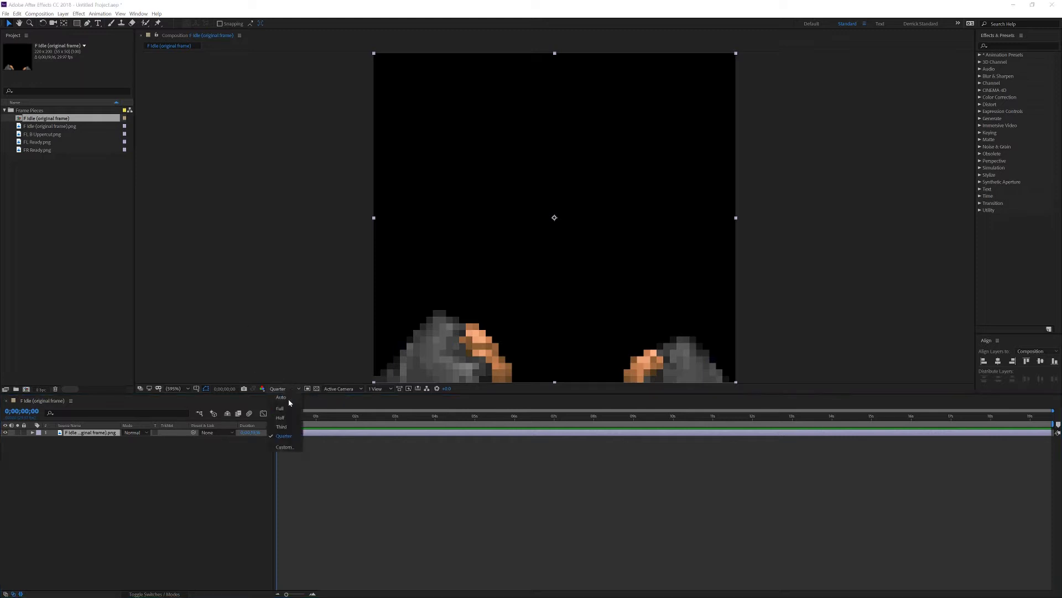
Step: Switch the composition viewer resolution from Quarter to Full
{"action": "left_click", "coordinate": [288, 408]}
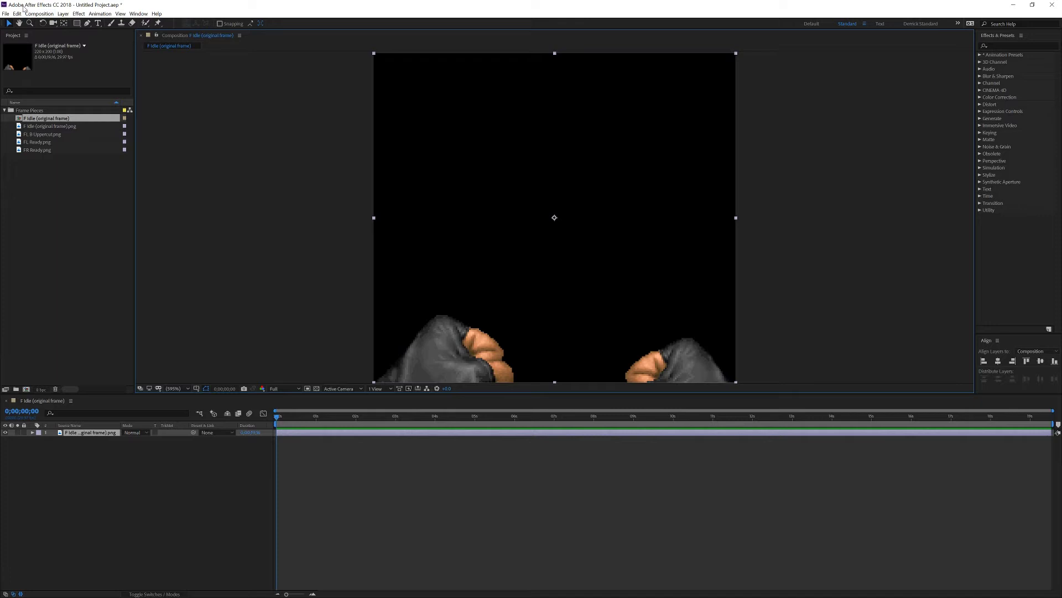
{"action": "left_click", "coordinate": [43, 14]}
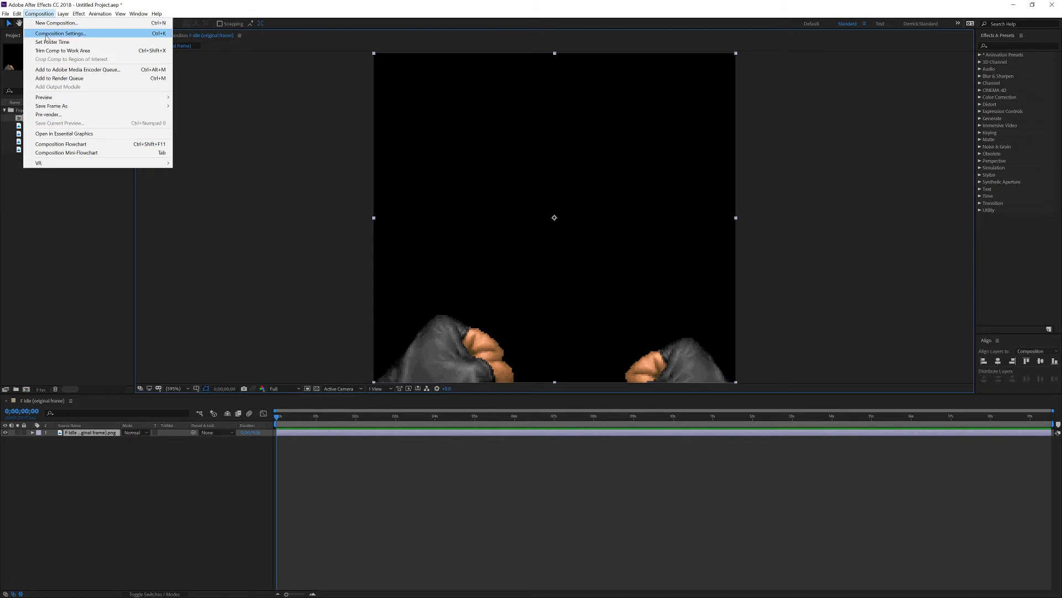
Step: Unlock the aspect ratio and set width 320, 35 fps and 0:00:02:00 duration
{"action": "left_click", "coordinate": [47, 35]}
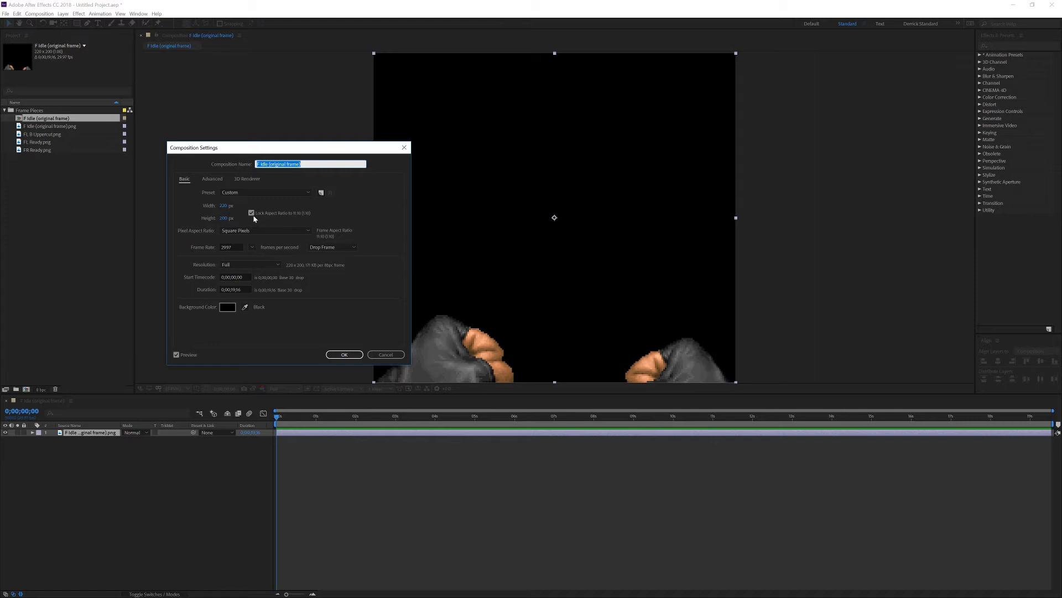
{"action": "left_click", "coordinate": [252, 213]}
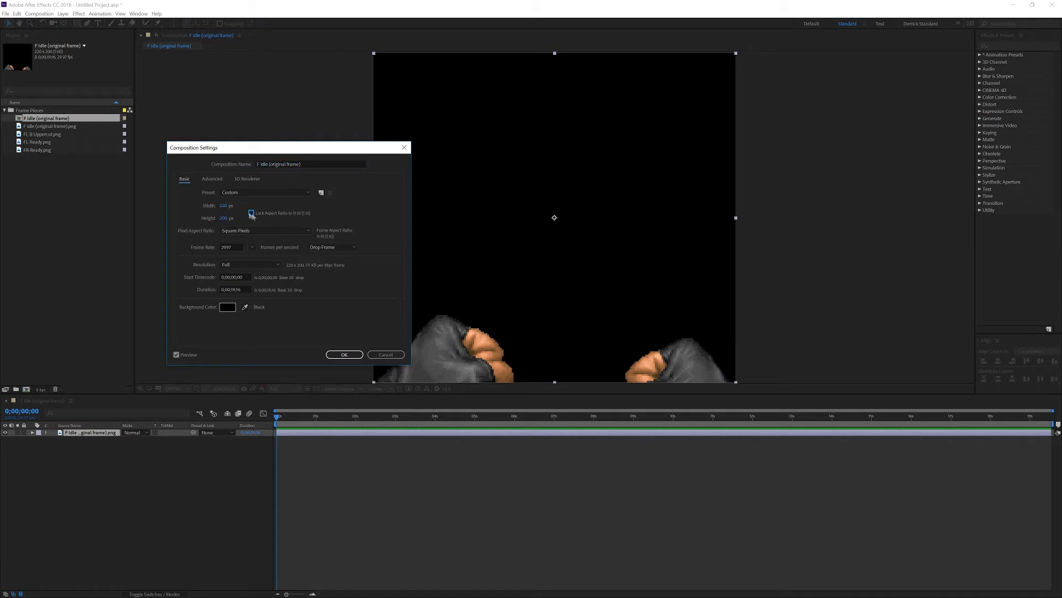
{"action": "left_click", "coordinate": [223, 206]}
{"action": "type", "text": "320"}
{"action": "key", "text": "Tab"}
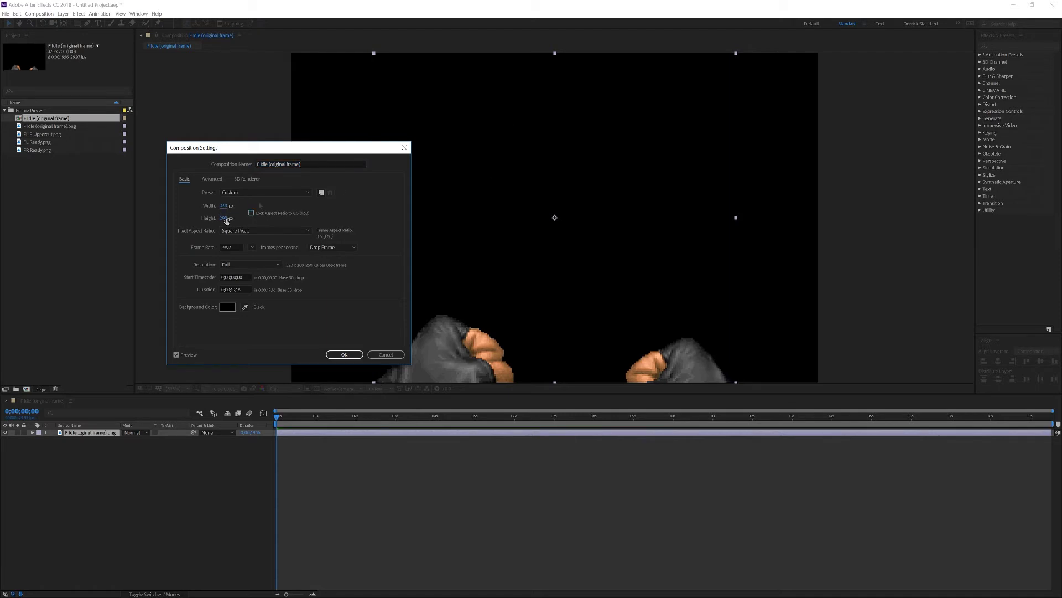
{"action": "left_click", "coordinate": [236, 248]}
{"action": "type", "text": "35"}
{"action": "key", "text": "Tab"}
{"action": "double_click", "coordinate": [236, 288]}
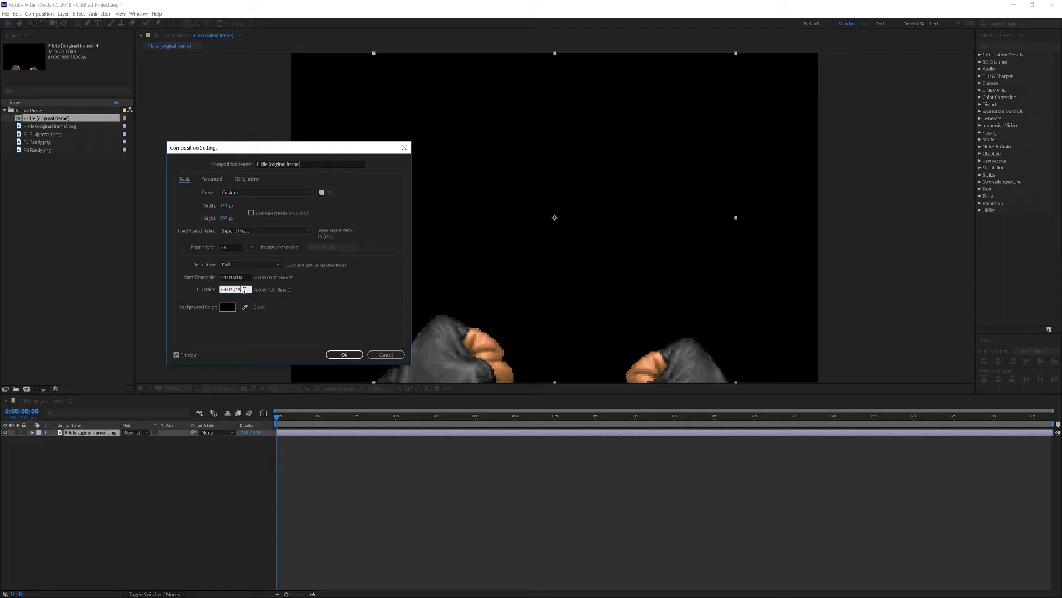
{"action": "type", "text": "00"}
{"action": "key", "text": "BackSpace"}
{"action": "left_click", "coordinate": [338, 353]}
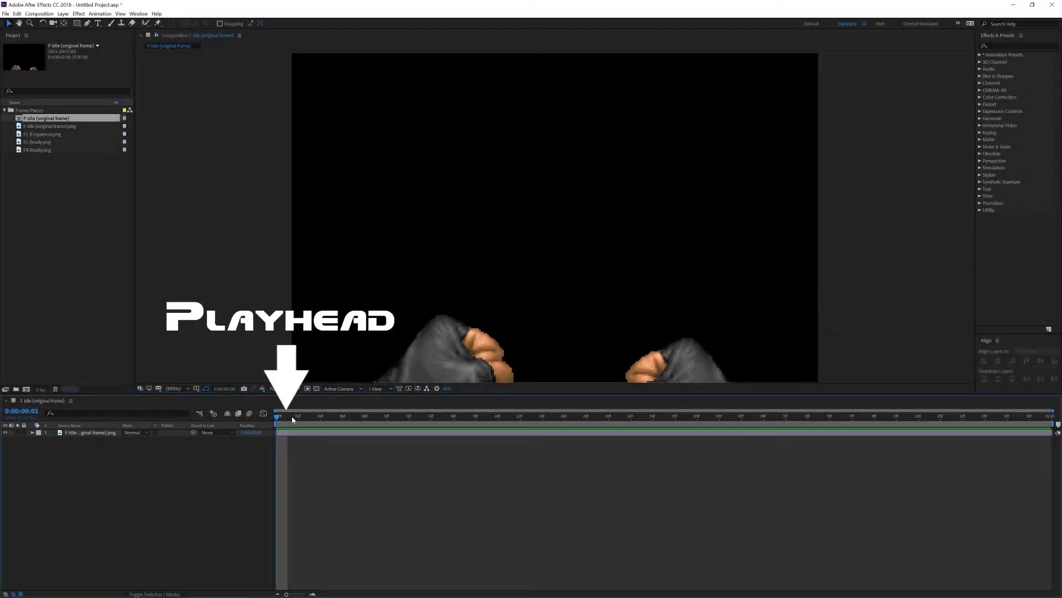
Step: Scrub the playhead to frame 11 and select the F Idle layer in the timeline
{"action": "mouse_move", "coordinate": [277, 415]}
{"action": "left_mouse_down"}
{"action": "mouse_move", "coordinate": [705, 415]}
{"action": "mouse_move", "coordinate": [276, 424]}
{"action": "left_mouse_up"}
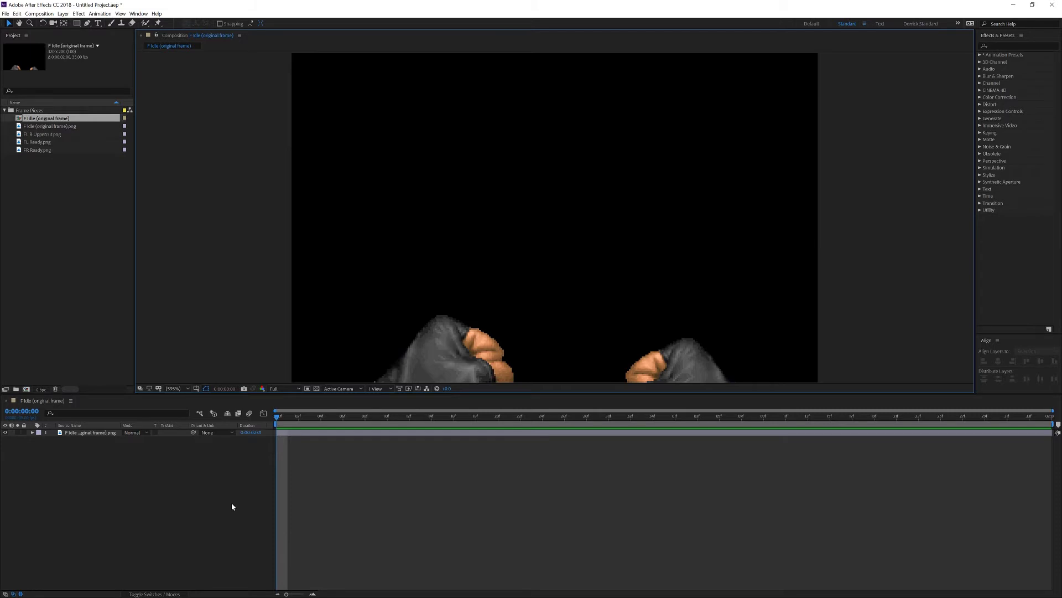
{"action": "left_click", "coordinate": [98, 435]}
{"action": "left_click", "coordinate": [98, 435]}
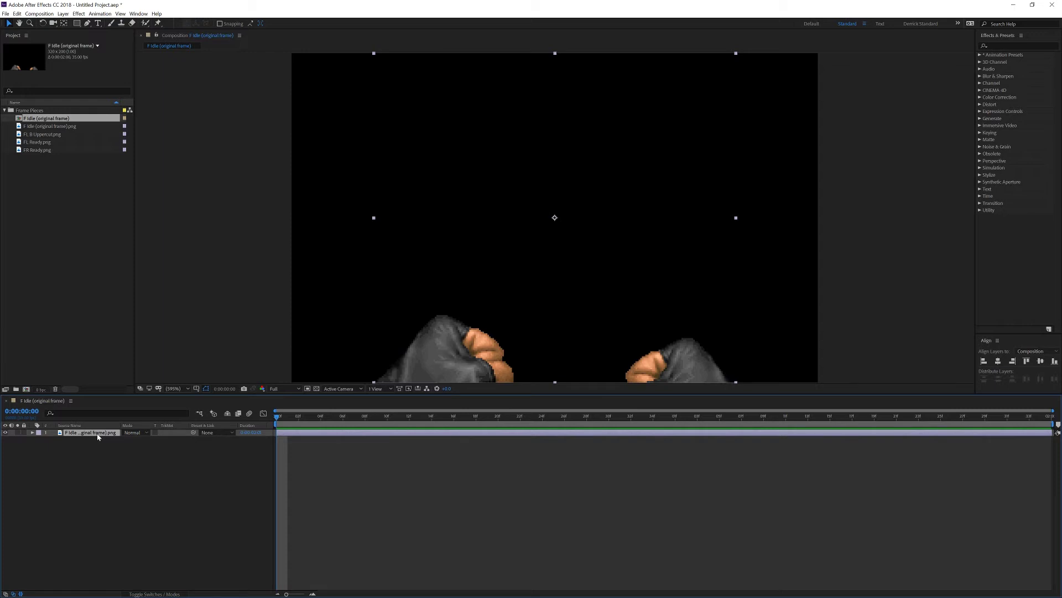
Step: Show the F Idle layer's Position and try Y 199 and X 204, undoing both
{"action": "key", "text": "p"}
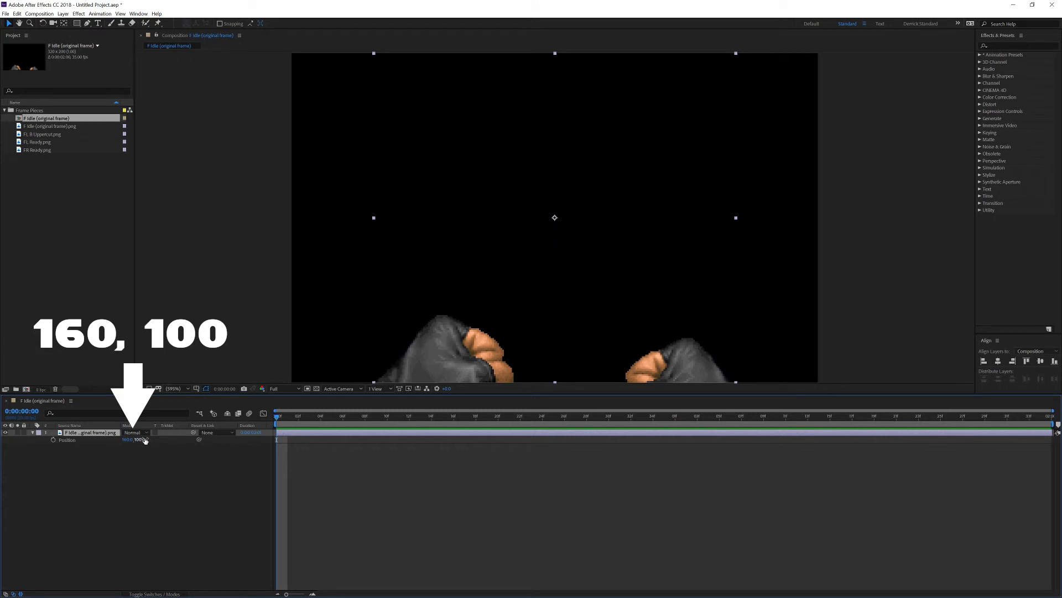
{"action": "left_click_drag", "start_coordinate": [138, 442], "coordinate": [181, 439]}
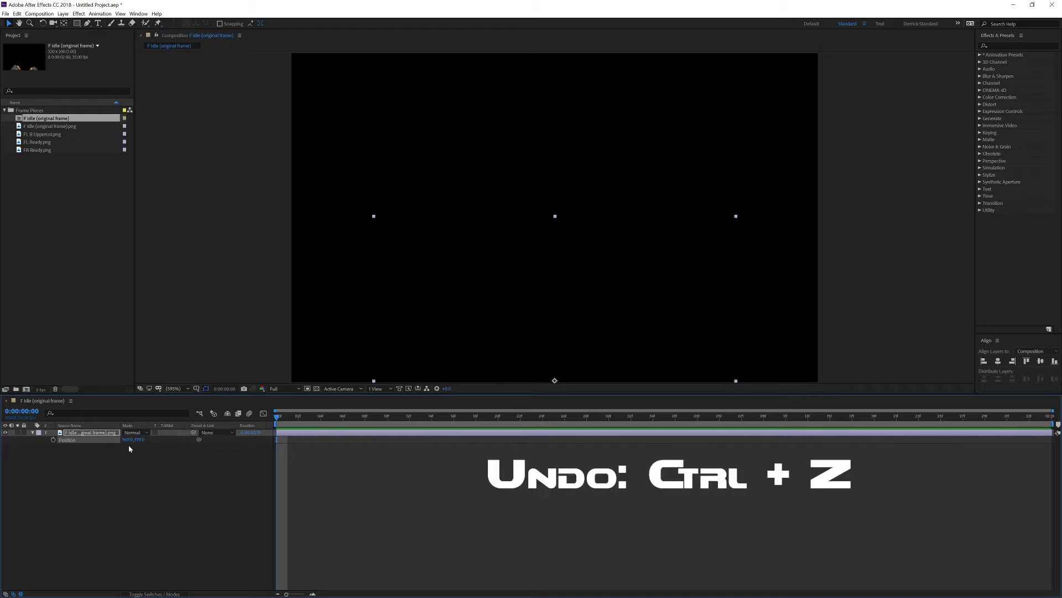
{"action": "key", "text": "ctrl+z"}
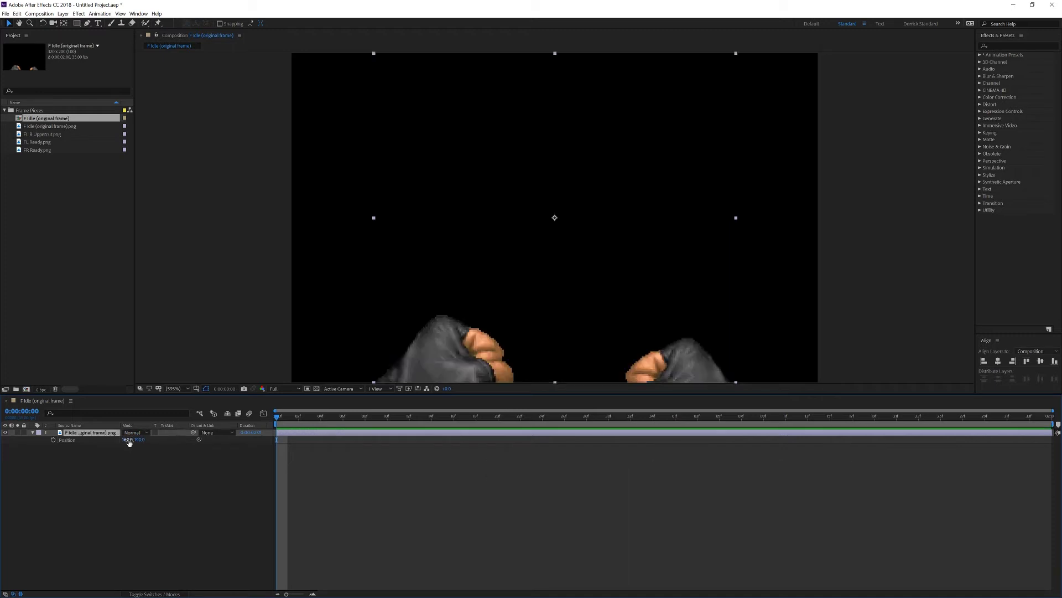
{"action": "left_click_drag", "start_coordinate": [129, 442], "coordinate": [148, 440]}
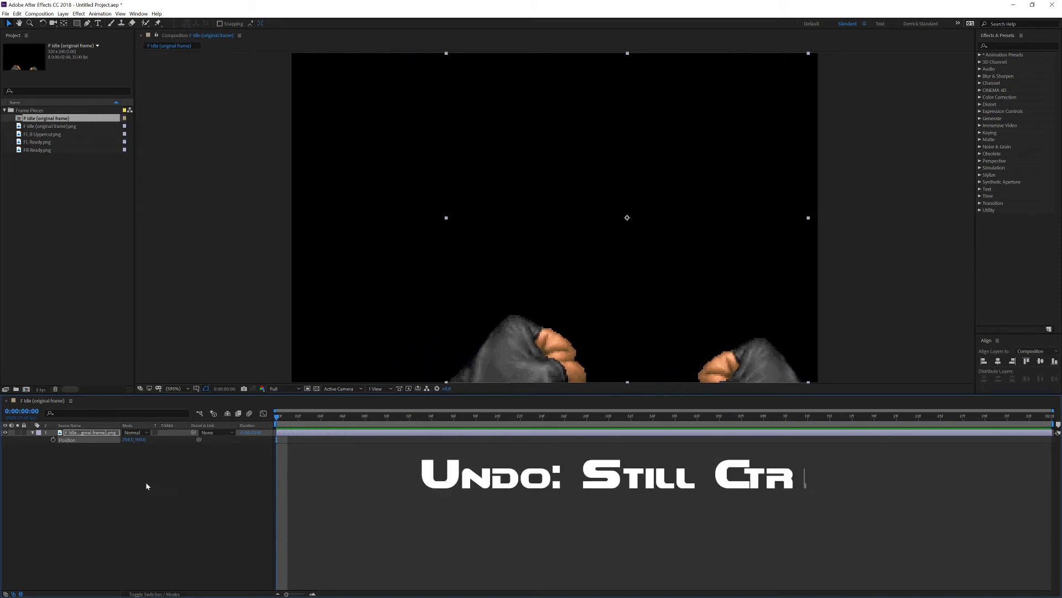
{"action": "key", "text": "ctrl+z"}
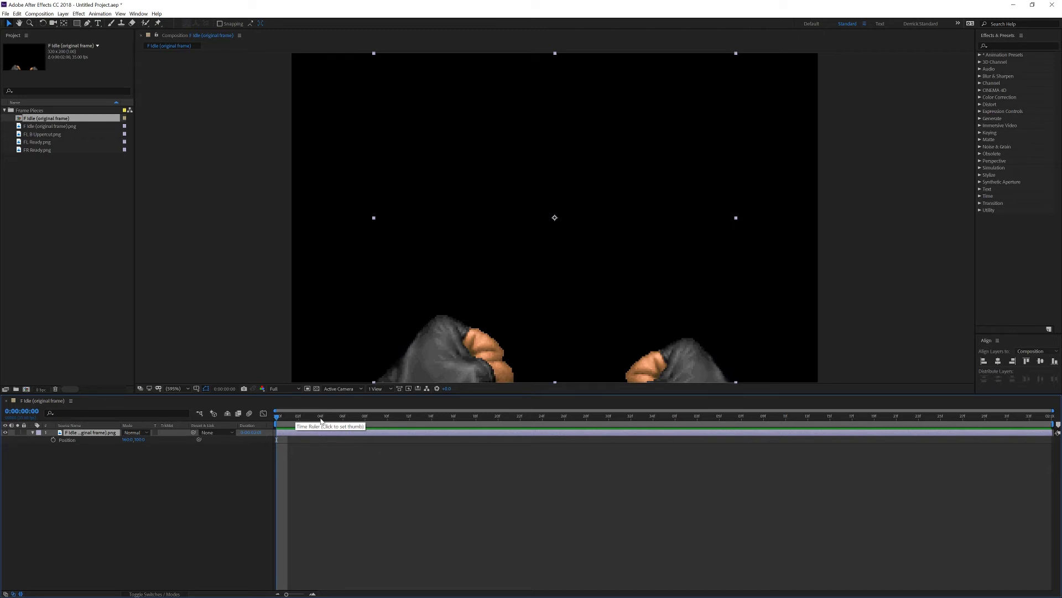
{"action": "left_click", "coordinate": [542, 536]}
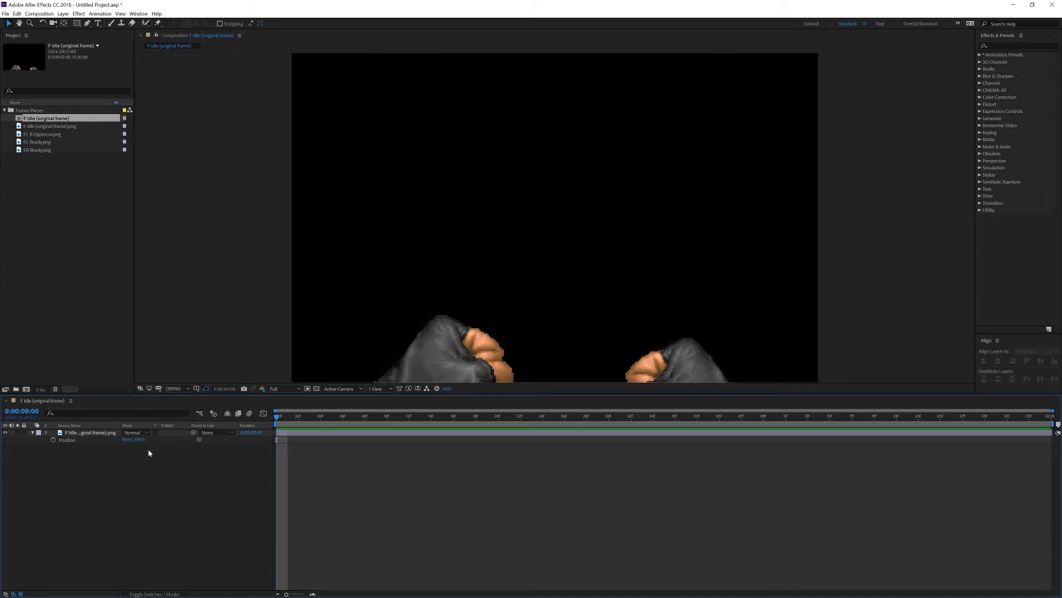
Step: Delete a trial Position keyframe, then restart Position keyframing at frame 2
{"action": "left_click", "coordinate": [53, 439]}
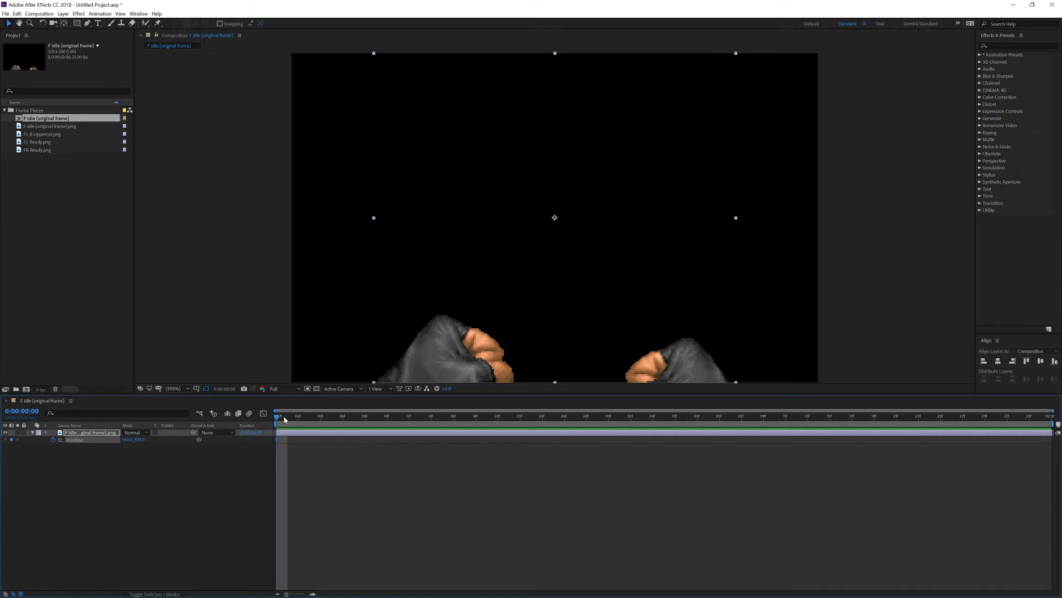
{"action": "left_click_drag", "start_coordinate": [277, 418], "coordinate": [298, 418]}
{"action": "left_click", "coordinate": [294, 474]}
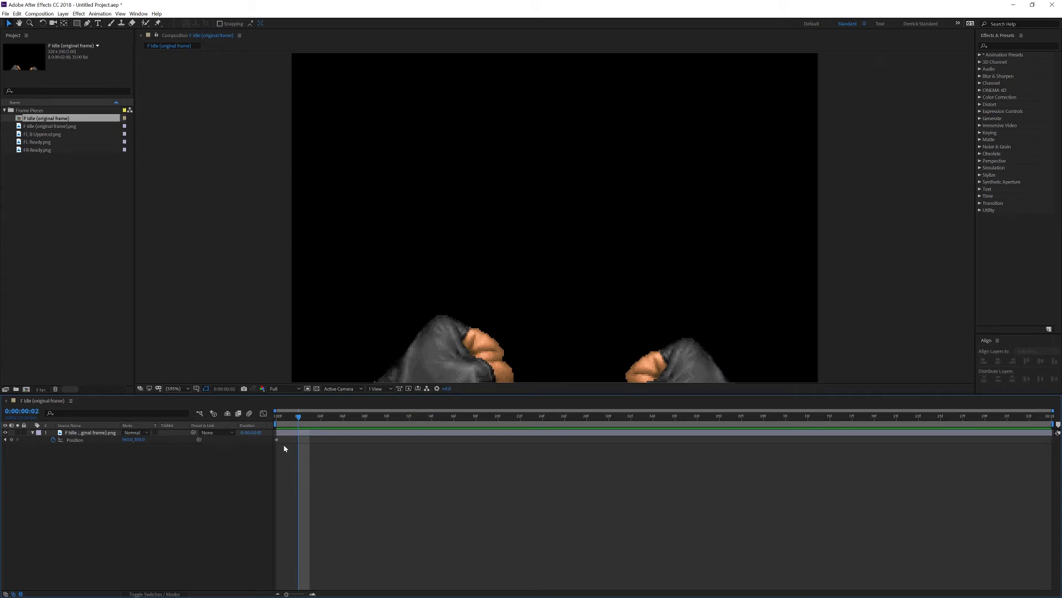
{"action": "left_click_drag", "start_coordinate": [281, 446], "coordinate": [270, 436]}
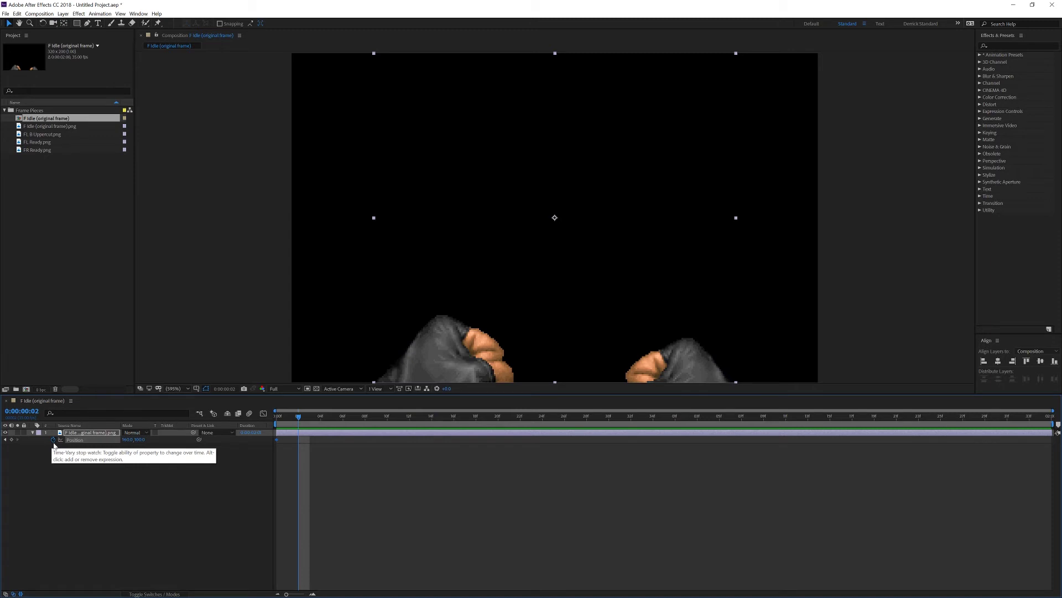
{"action": "left_click", "coordinate": [53, 440]}
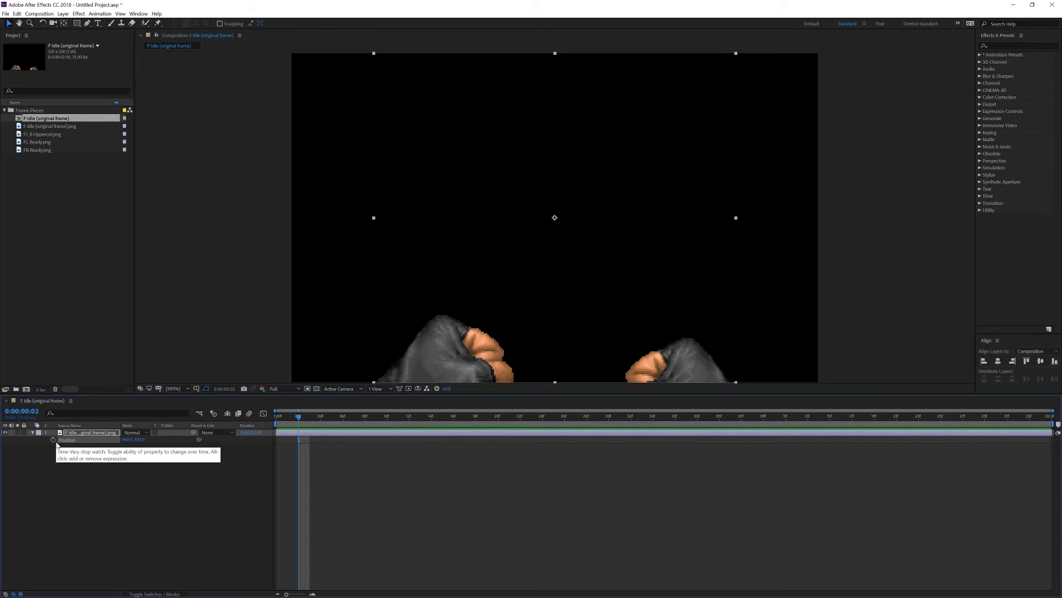
{"action": "left_click", "coordinate": [54, 440]}
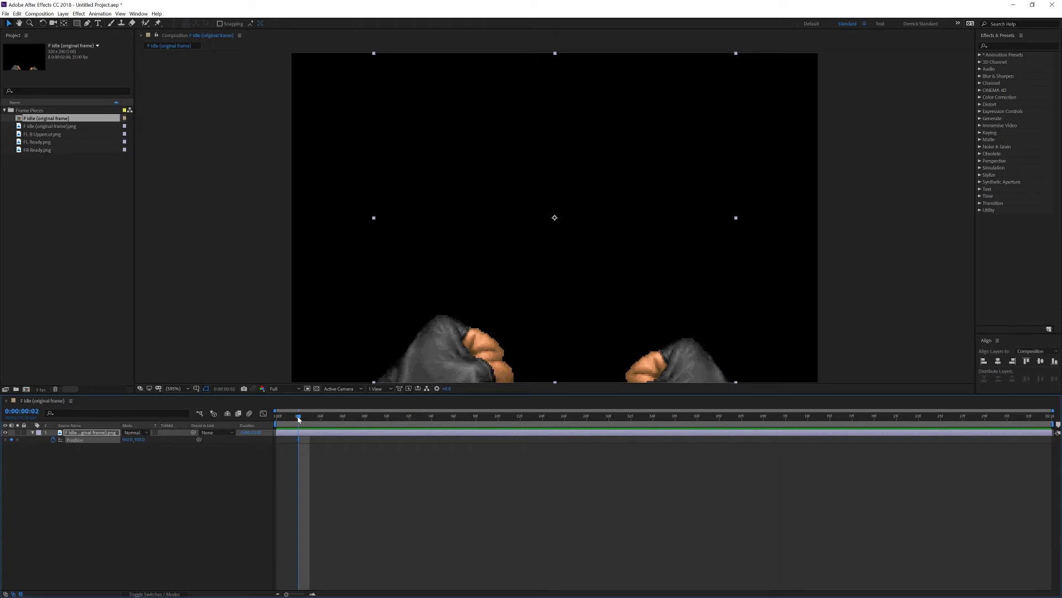
Step: Scrub between frames 0 and 2 to check the 160, 100 Position key
{"action": "left_click_drag", "start_coordinate": [299, 418], "coordinate": [277, 419]}
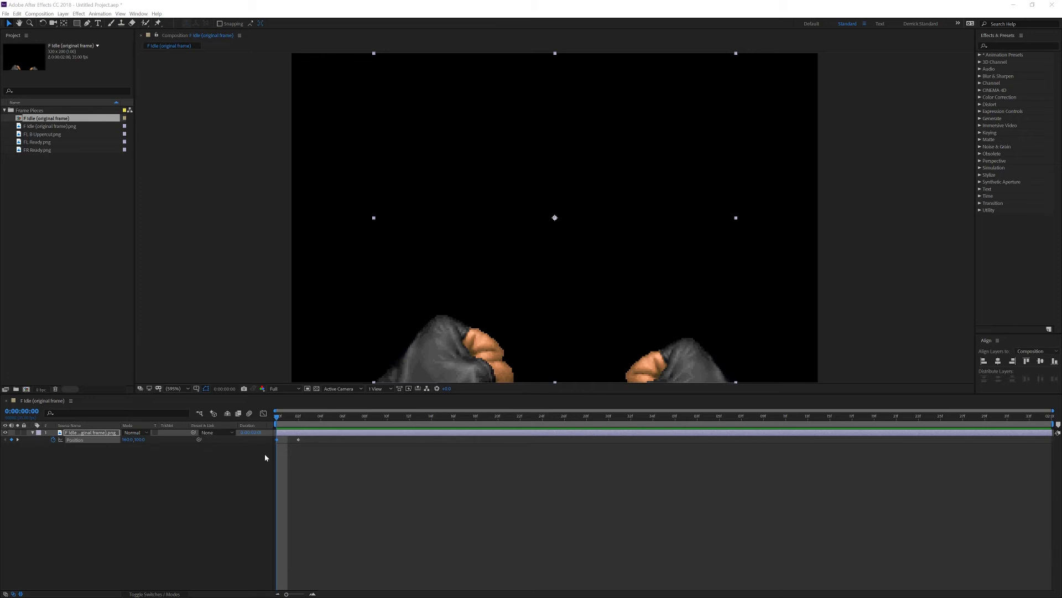
{"action": "left_click", "coordinate": [278, 418]}
{"action": "left_click_drag", "start_coordinate": [278, 419], "coordinate": [291, 425]}
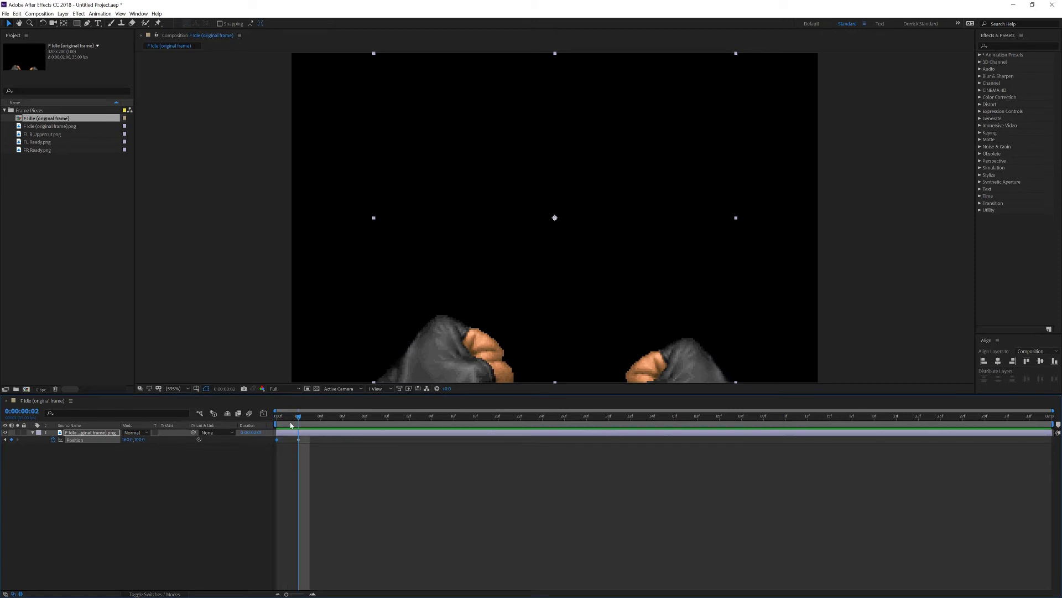
{"action": "left_click", "coordinate": [298, 464]}
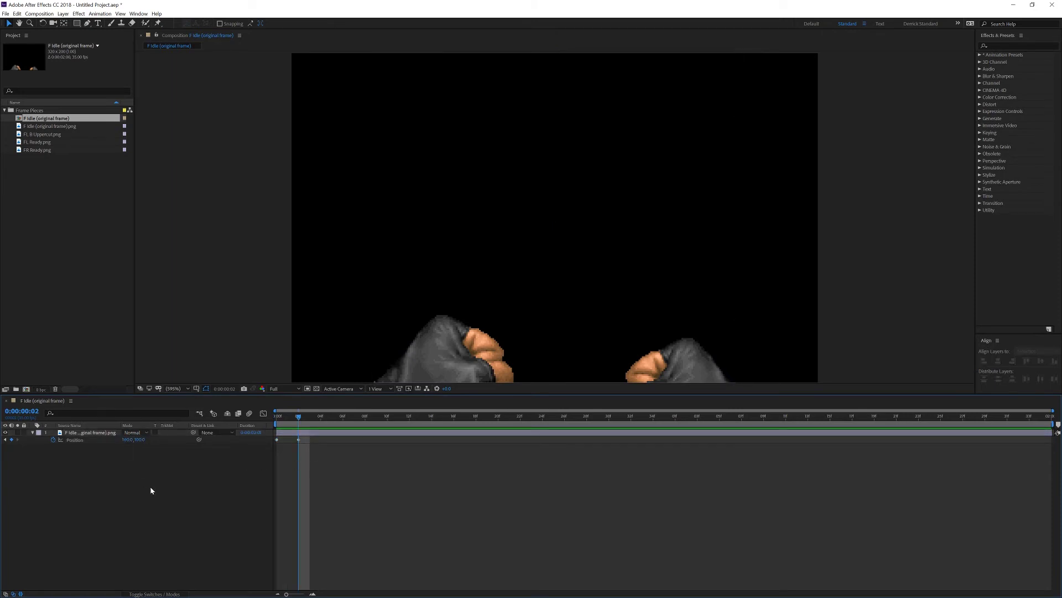
Step: At frame 0, lower the fists by setting Position Y to 154, then 169
{"action": "key", "text": "Home"}
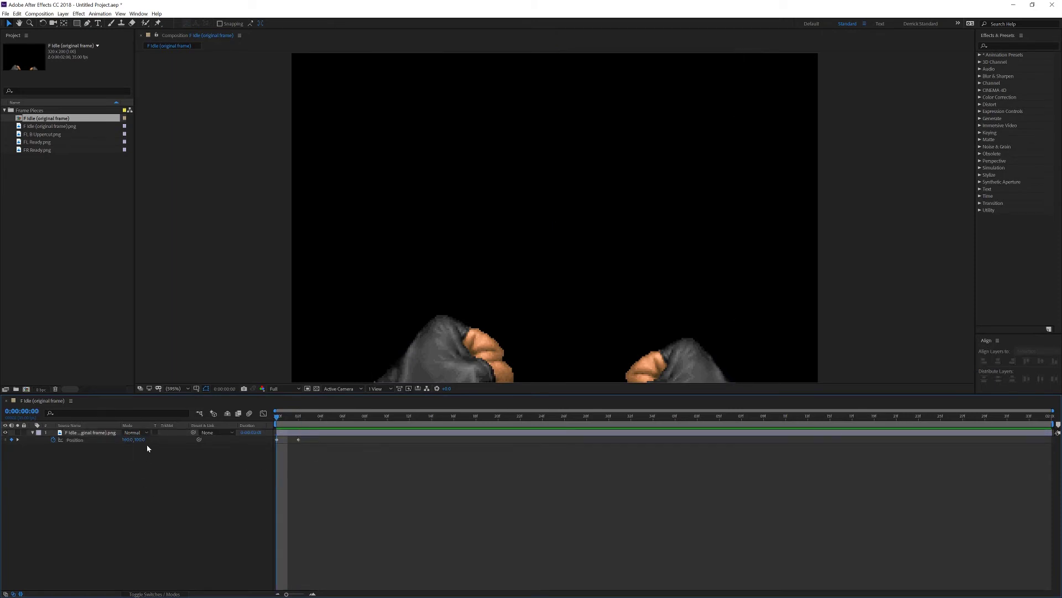
{"action": "left_click", "coordinate": [140, 439]}
{"action": "type", "text": "154"}
{"action": "key", "text": "Return"}
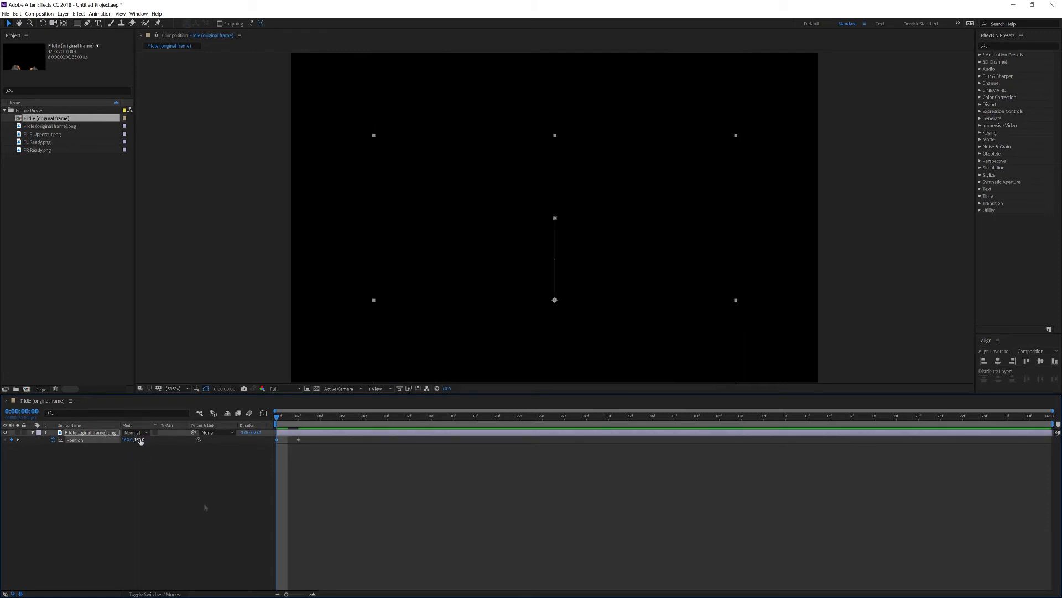
{"action": "left_click", "coordinate": [141, 445]}
{"action": "left_click_drag", "start_coordinate": [140, 445], "coordinate": [108, 446]}
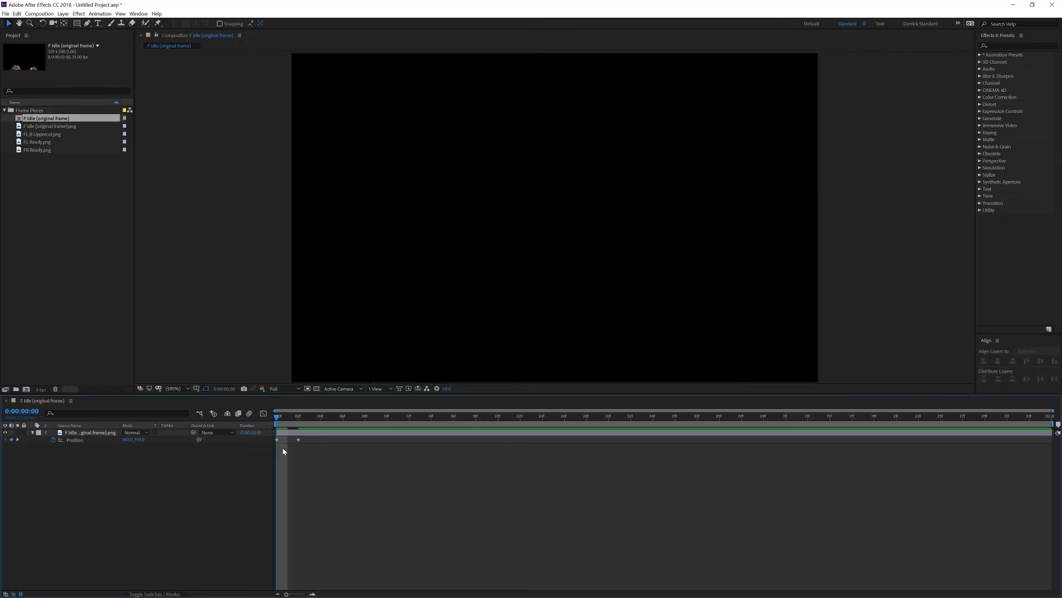
Step: Select the frame-2 Position keyframe and return the playhead to frame 2
{"action": "left_click", "coordinate": [144, 442]}
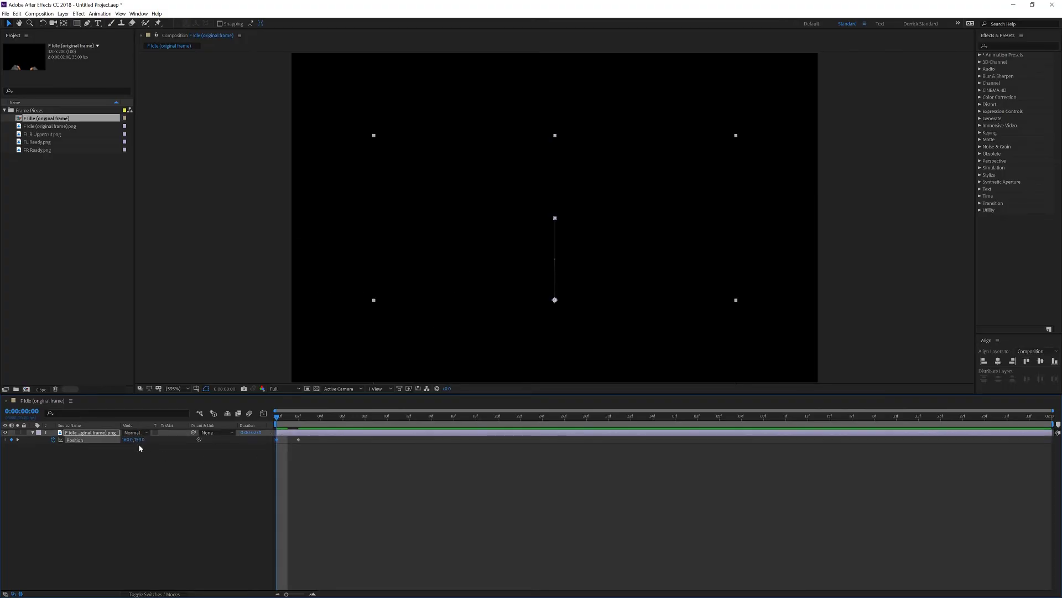
{"action": "left_click", "coordinate": [160, 479]}
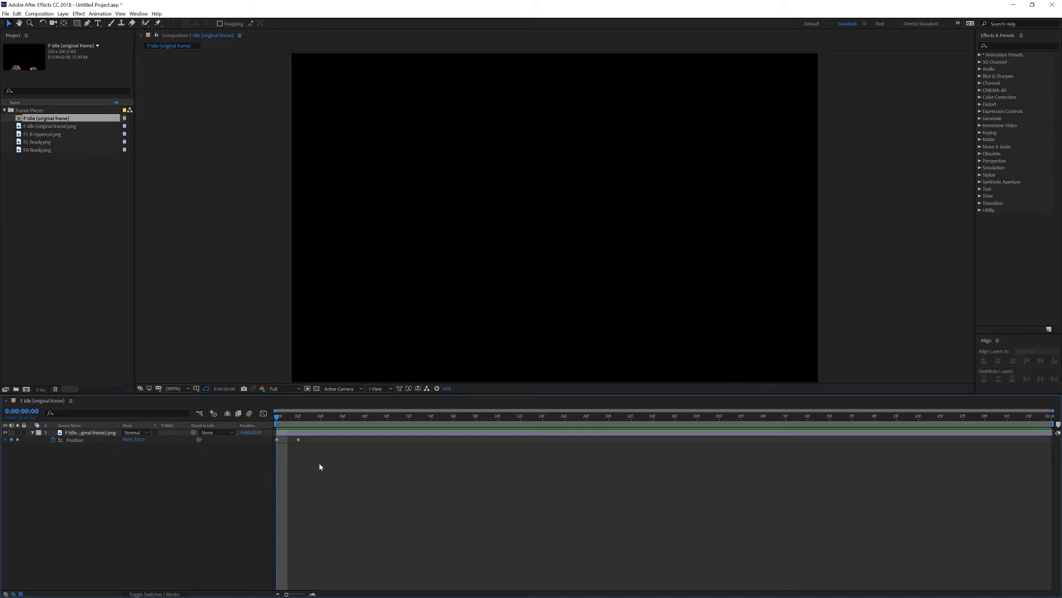
{"action": "left_click", "coordinate": [299, 439]}
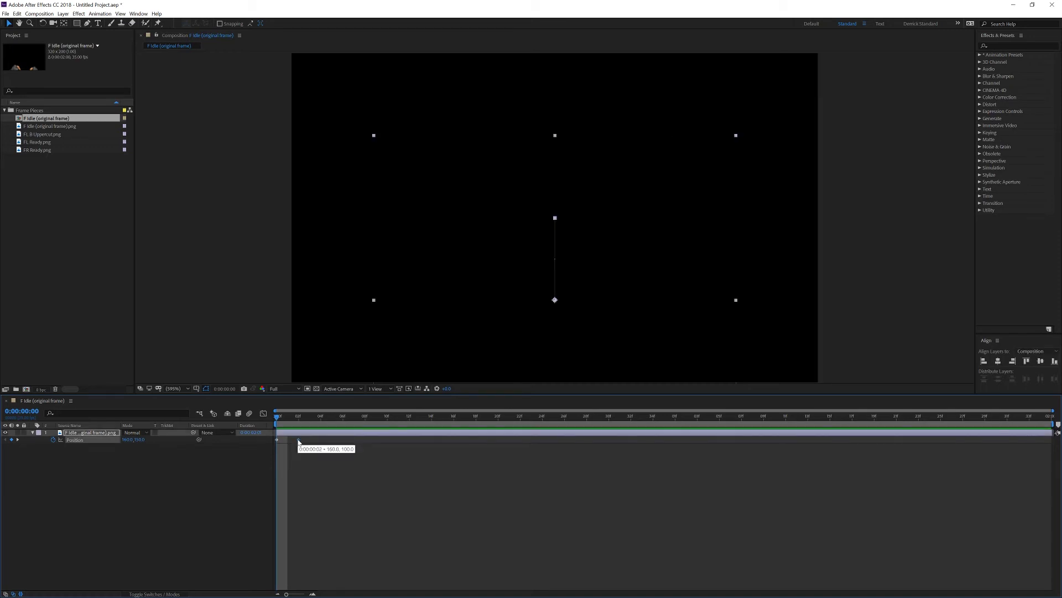
{"action": "left_click", "coordinate": [299, 417]}
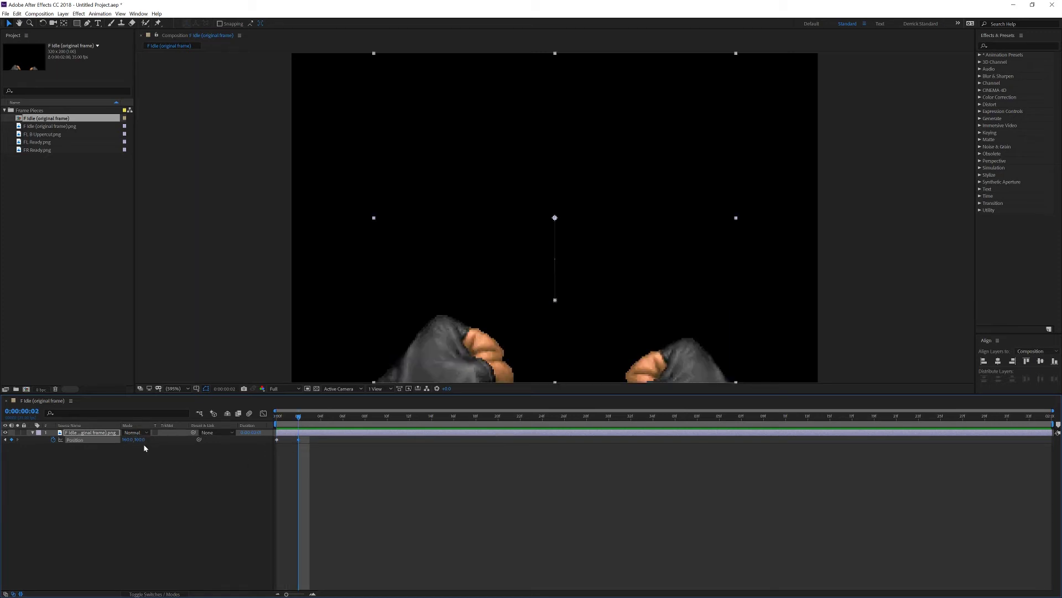
{"action": "left_click", "coordinate": [293, 420]}
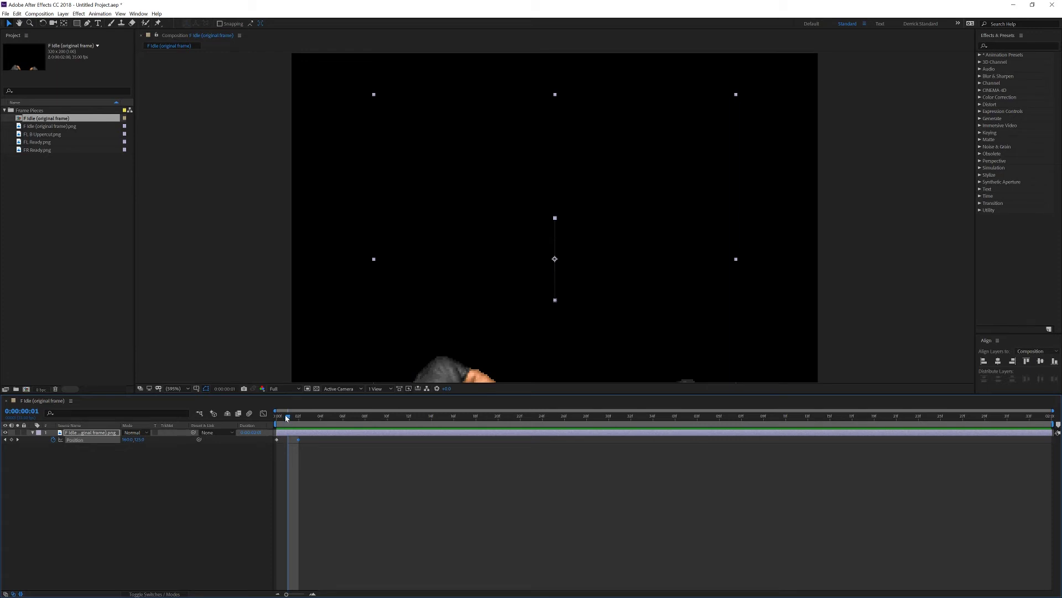
{"action": "left_click_drag", "start_coordinate": [288, 416], "coordinate": [268, 418]}
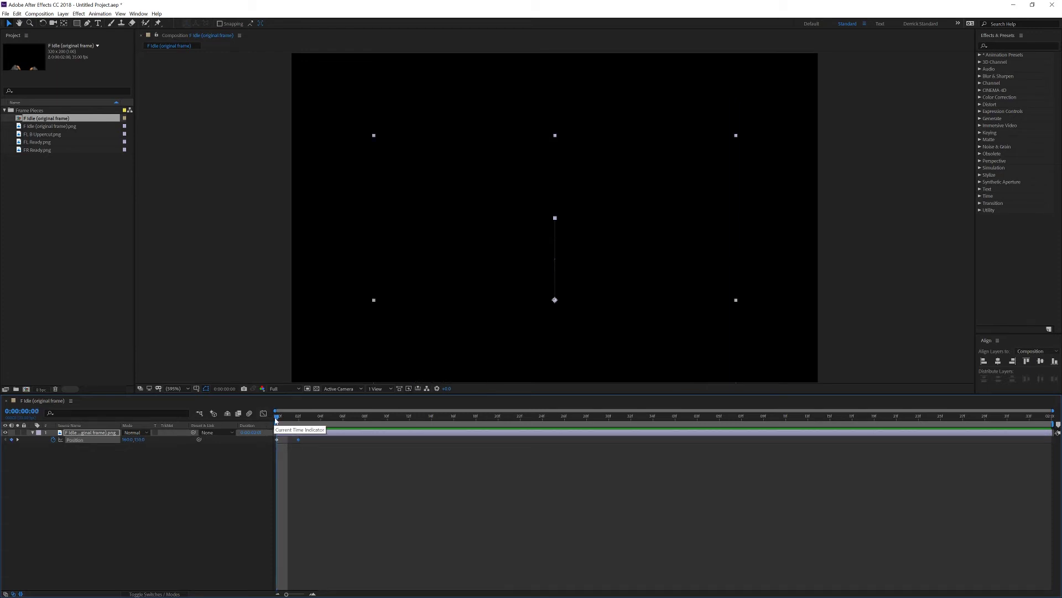
{"action": "key", "text": "Page_Down"}
{"action": "key", "text": "Page_Down"}
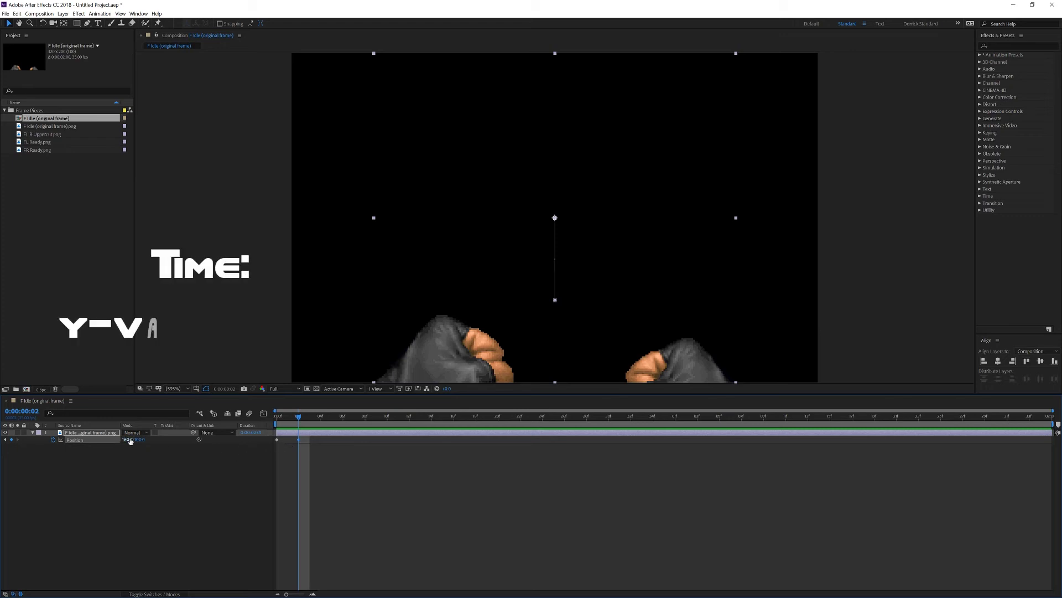
{"action": "key", "text": "Home"}
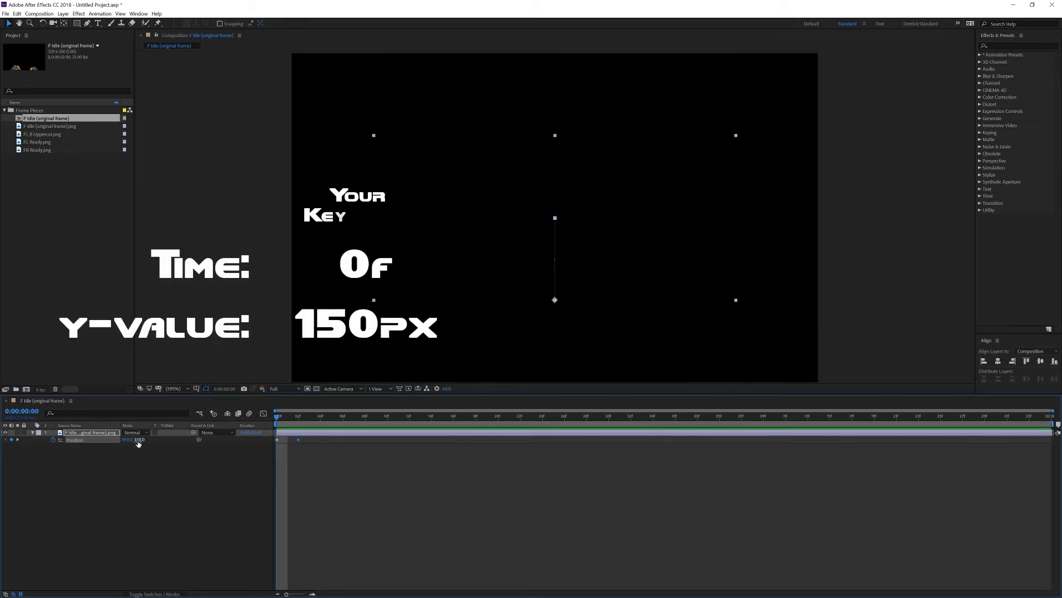
{"action": "left_click", "coordinate": [298, 416]}
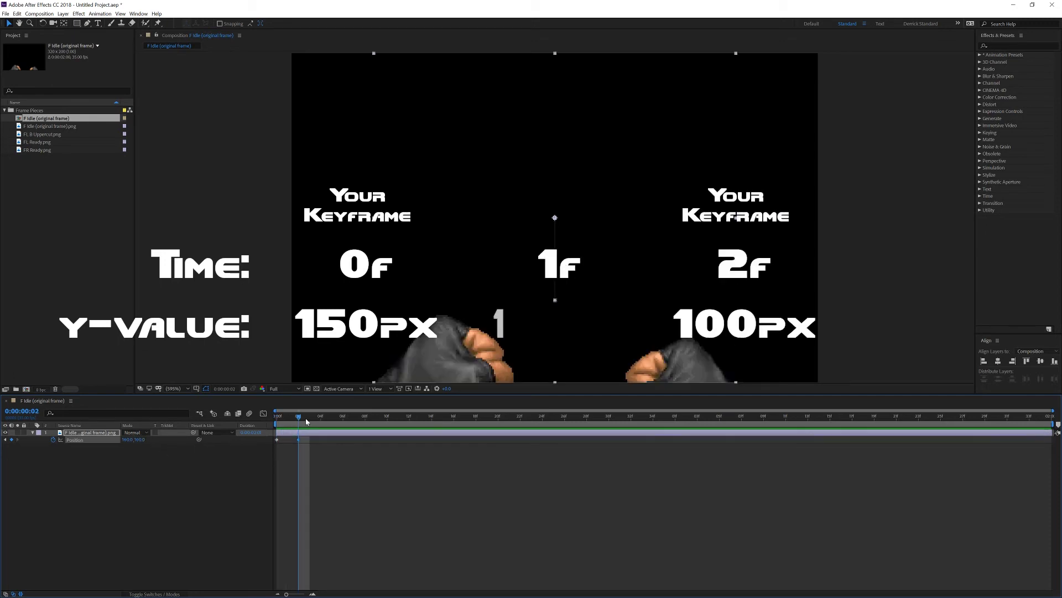
{"action": "key", "text": "Page_Up"}
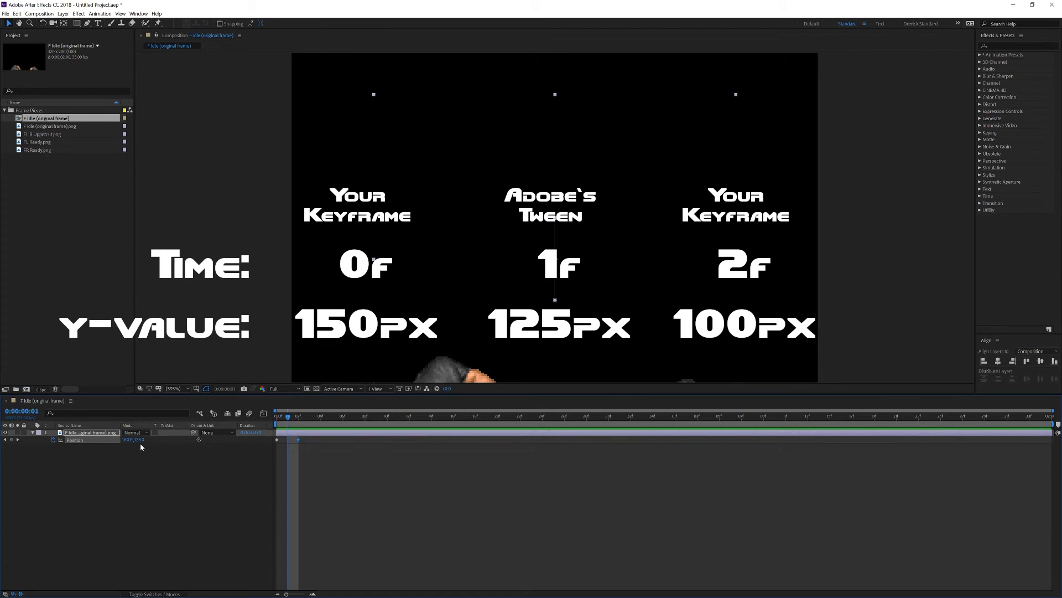
{"action": "key", "text": "Page_Up"}
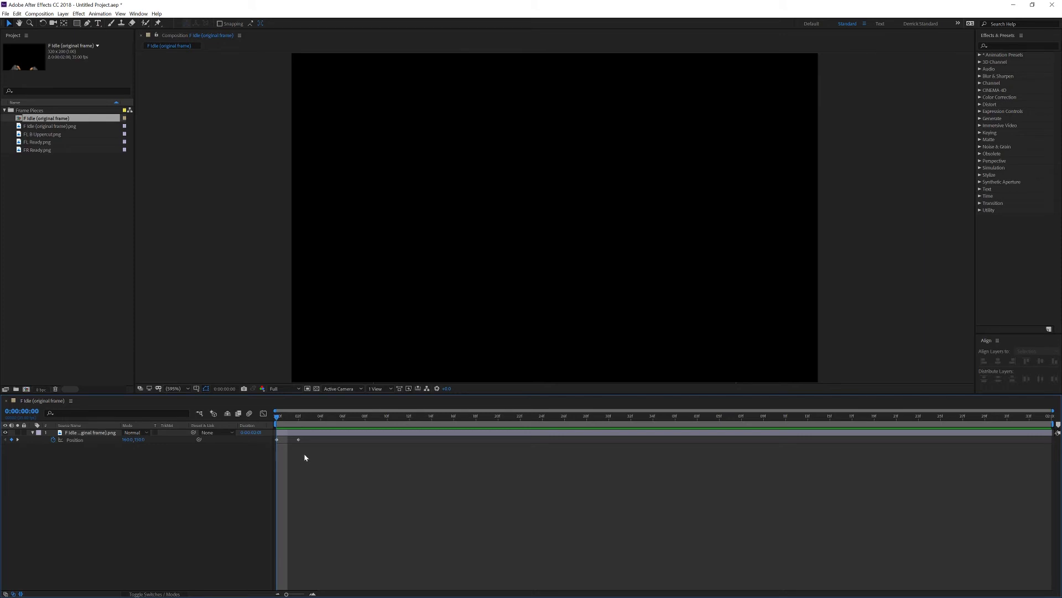
{"action": "left_click", "coordinate": [298, 440]}
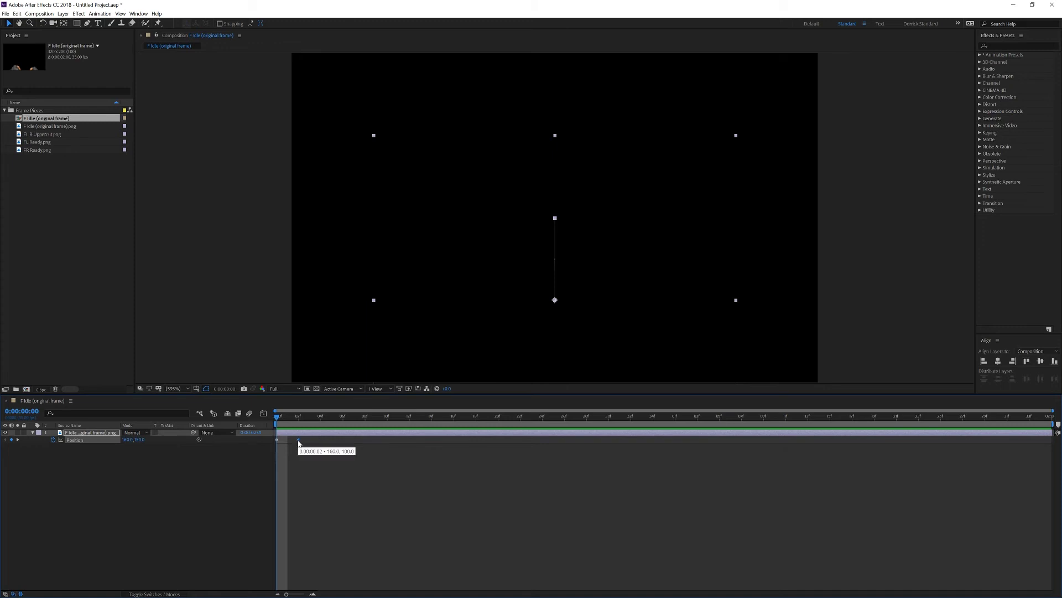
Step: Shift the 160, 100 Position key to about frame 5, then preview frames 1 through 6
{"action": "left_click_drag", "start_coordinate": [298, 441], "coordinate": [331, 440]}
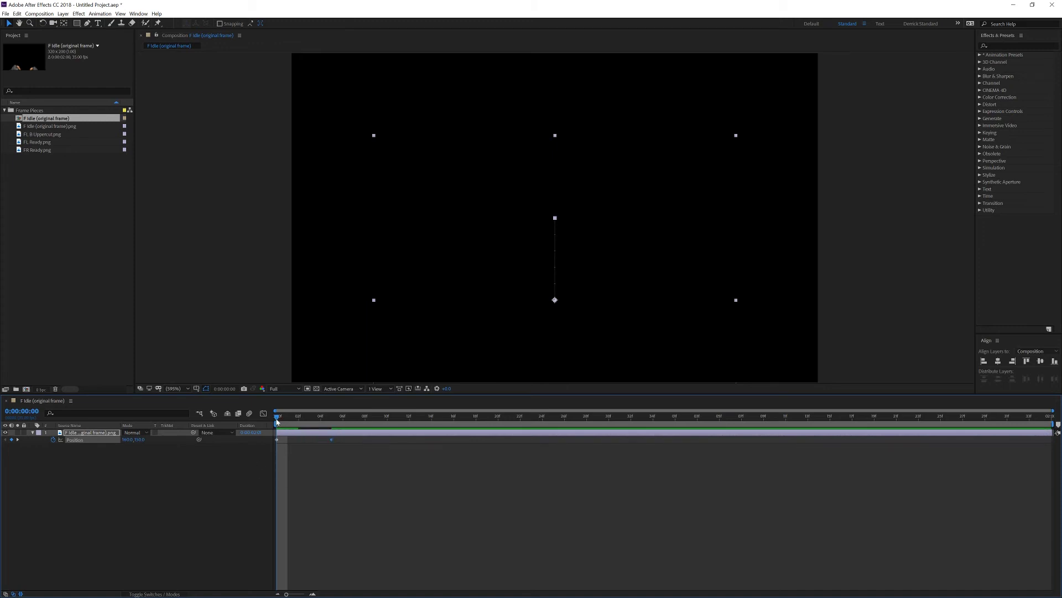
{"action": "left_click_drag", "start_coordinate": [278, 419], "coordinate": [332, 418]}
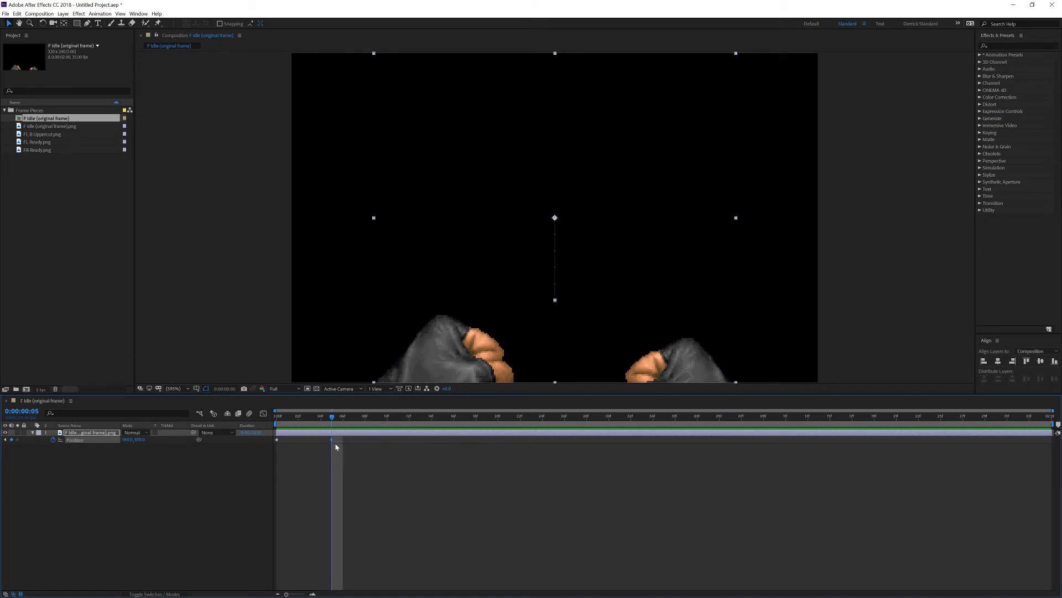
{"action": "key", "text": "Page_Up"}
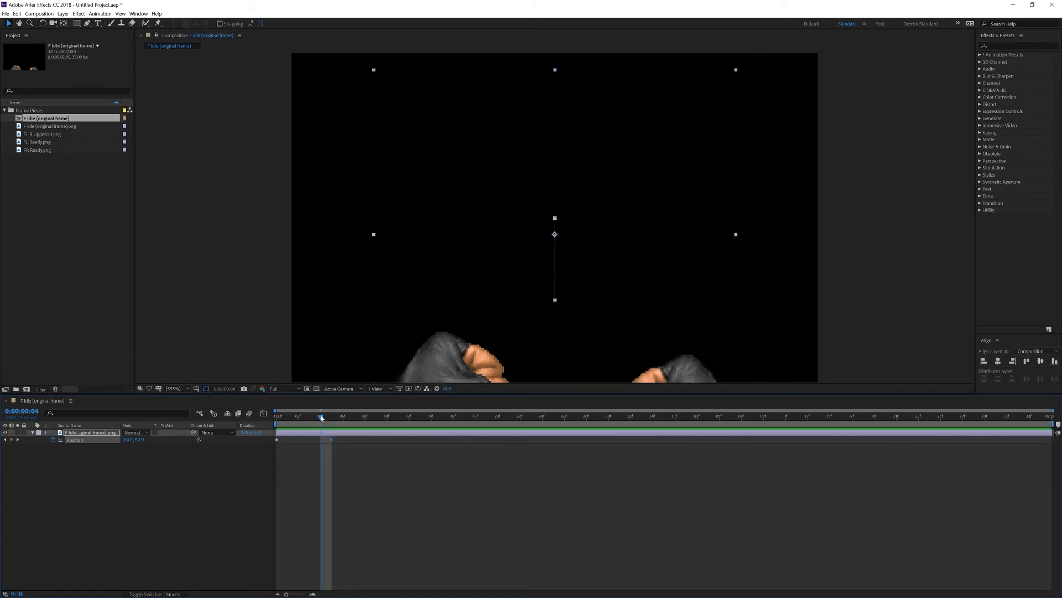
{"action": "key", "text": "Page_Up"}
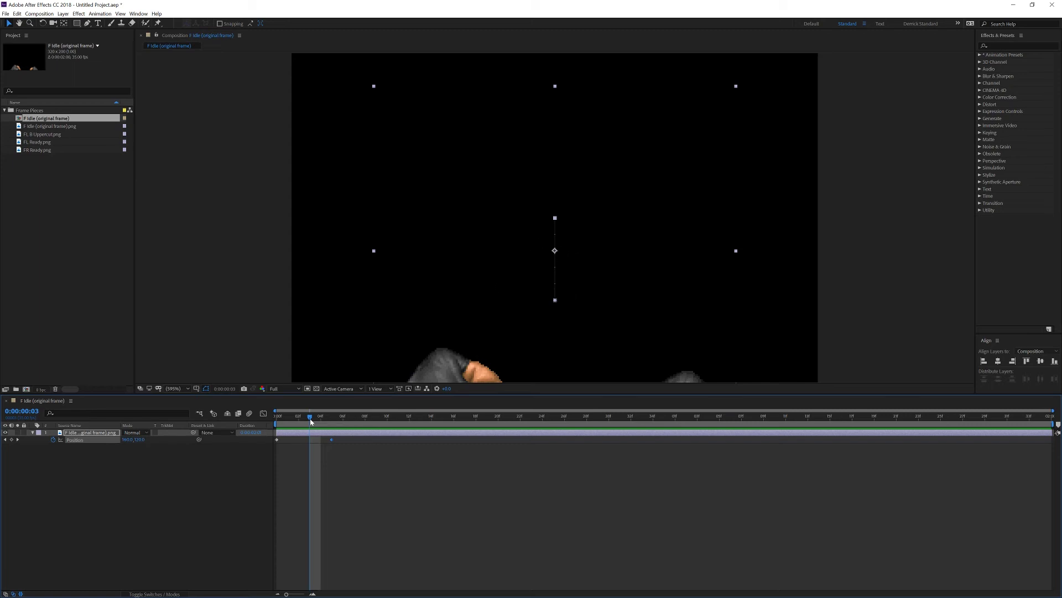
{"action": "left_click_drag", "start_coordinate": [310, 422], "coordinate": [343, 421]}
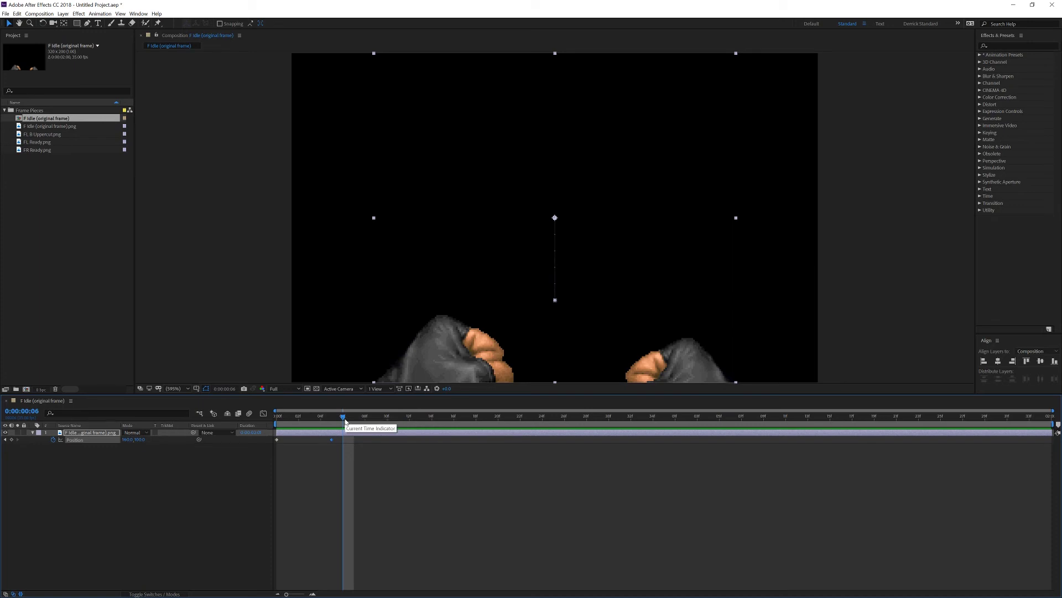
{"action": "left_click_drag", "start_coordinate": [343, 418], "coordinate": [338, 428]}
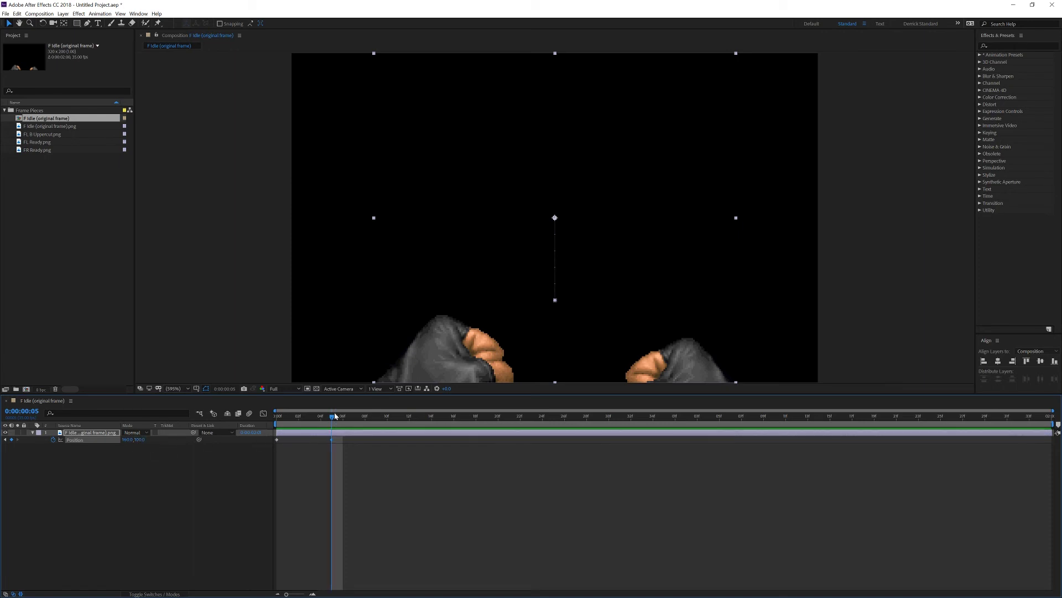
{"action": "mouse_move", "coordinate": [333, 416]}
{"action": "left_mouse_down"}
{"action": "mouse_move", "coordinate": [543, 416]}
{"action": "mouse_move", "coordinate": [341, 416]}
{"action": "left_mouse_up"}
Step: Expand layer 1's Transform group and select Anchor Point, Position and Scale in turn
{"action": "left_click", "coordinate": [33, 433]}
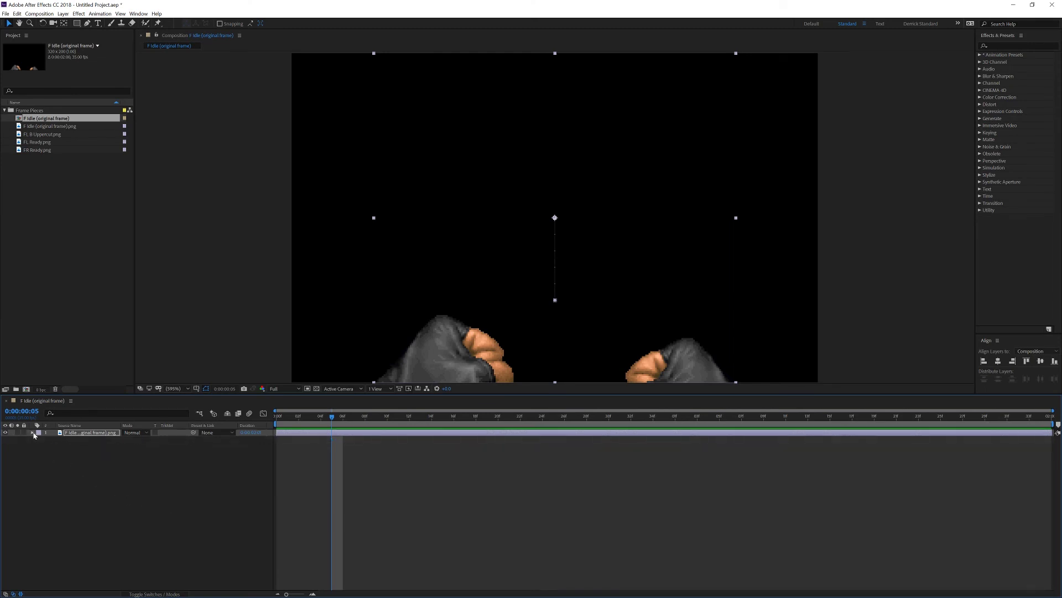
{"action": "left_click", "coordinate": [33, 433]}
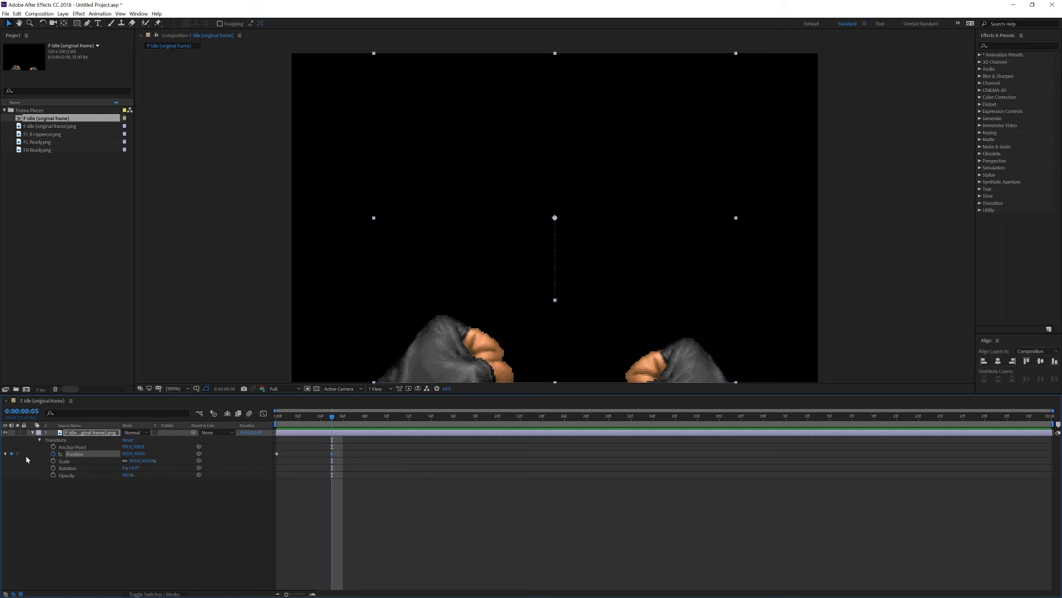
{"action": "left_click", "coordinate": [93, 440]}
{"action": "left_click", "coordinate": [107, 447]}
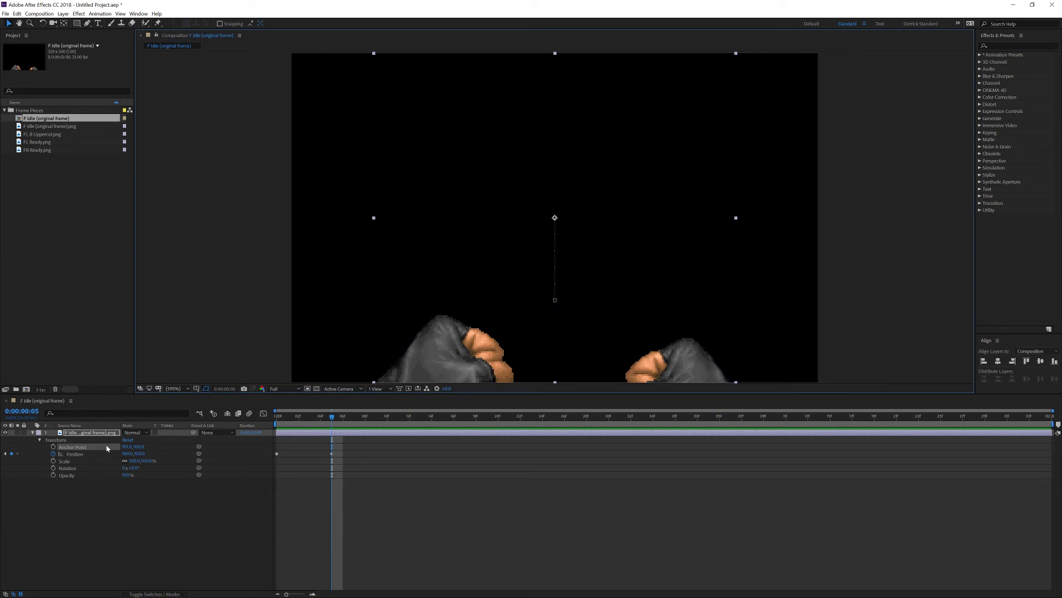
{"action": "left_click", "coordinate": [96, 455]}
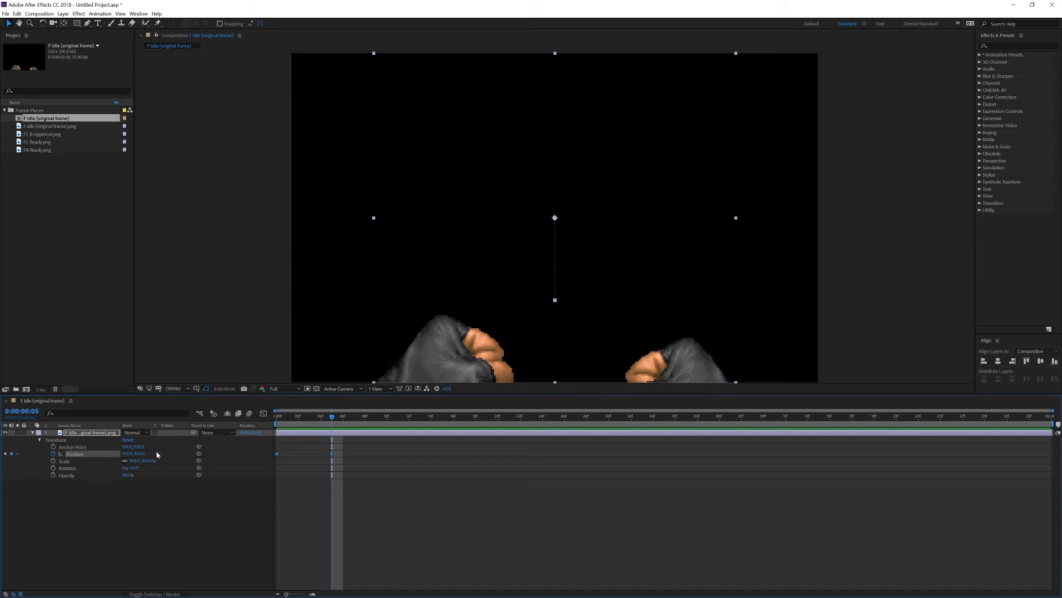
{"action": "left_click", "coordinate": [89, 463]}
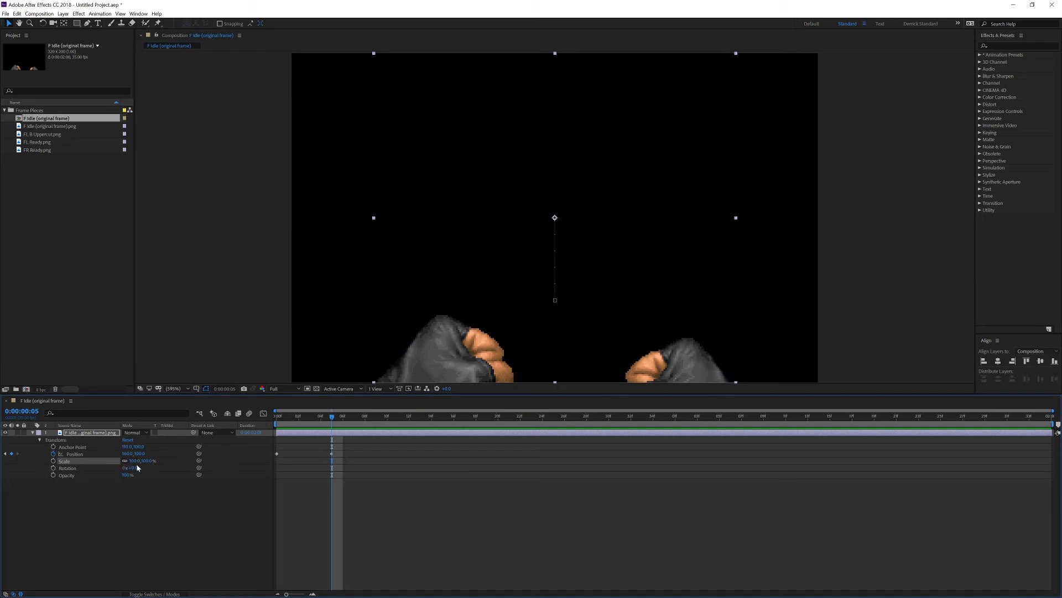
{"action": "mouse_move", "coordinate": [132, 462]}
{"action": "left_mouse_down"}
{"action": "mouse_move", "coordinate": [162, 462]}
{"action": "mouse_move", "coordinate": [115, 464]}
{"action": "mouse_move", "coordinate": [138, 467]}
{"action": "left_mouse_up"}
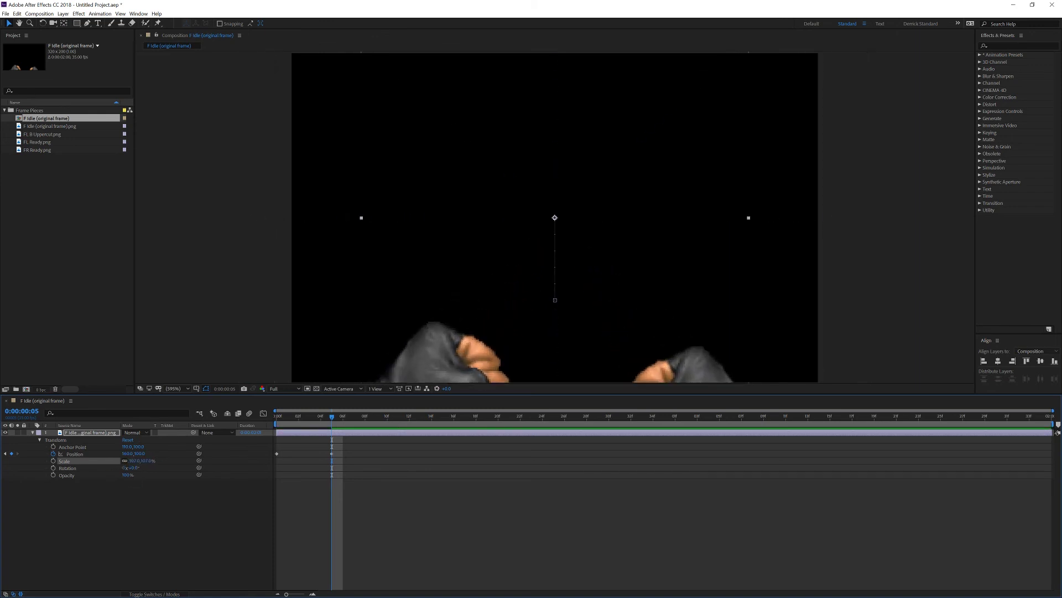
{"action": "key", "text": "ctrl+z"}
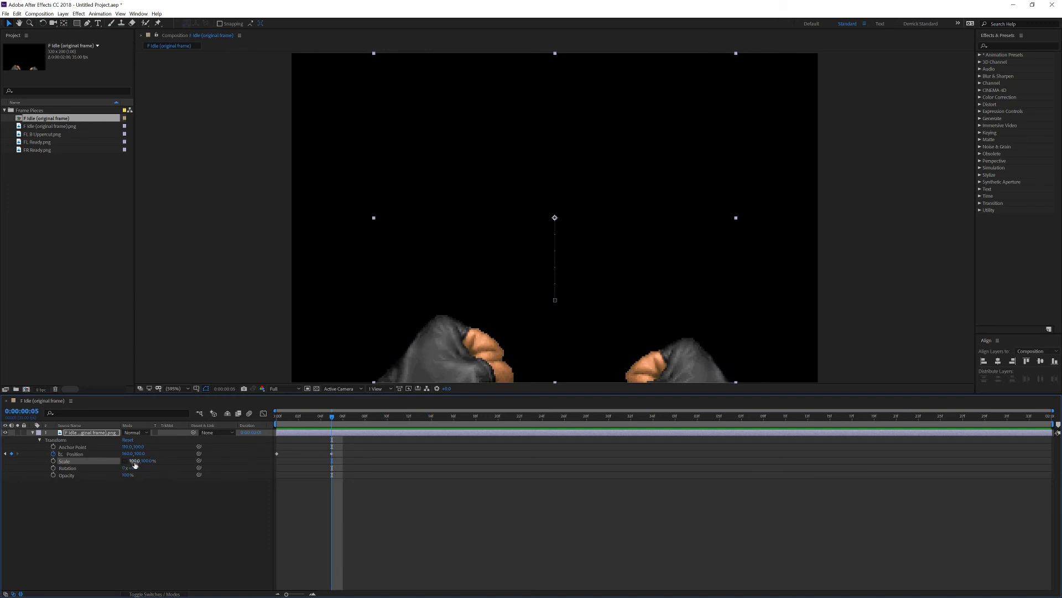
{"action": "mouse_move", "coordinate": [135, 465]}
{"action": "left_mouse_down"}
{"action": "mouse_move", "coordinate": [166, 465]}
{"action": "mouse_move", "coordinate": [123, 480]}
{"action": "left_mouse_up"}
{"action": "key", "text": "ctrl+z"}
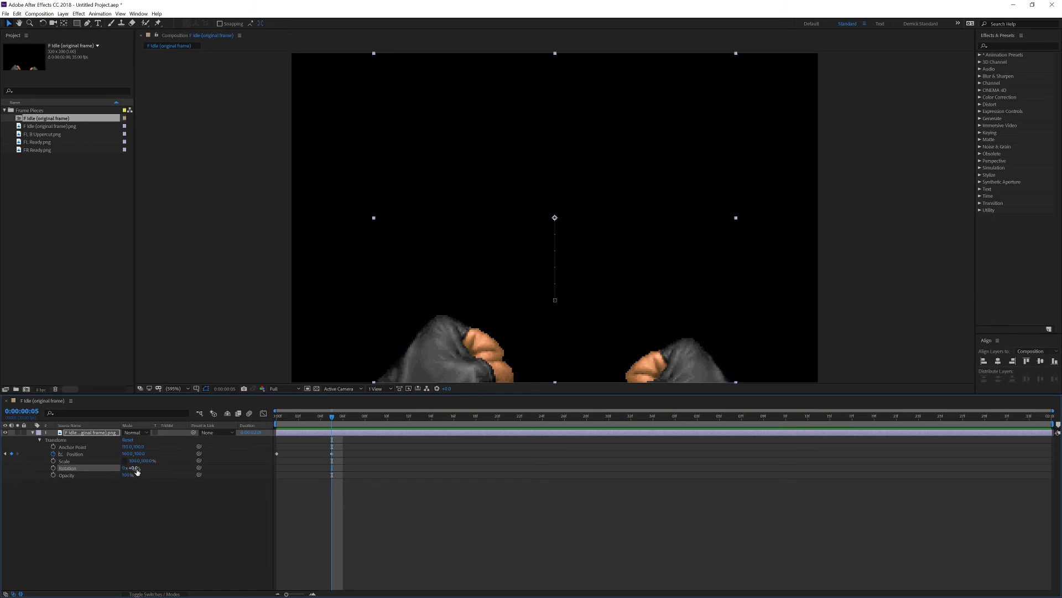
{"action": "left_click_drag", "start_coordinate": [123, 468], "coordinate": [163, 468]}
{"action": "key", "text": "ctrl+z"}
{"action": "mouse_move", "coordinate": [136, 471]}
{"action": "left_mouse_down"}
{"action": "mouse_move", "coordinate": [207, 467]}
{"action": "mouse_move", "coordinate": [131, 468]}
{"action": "left_mouse_up"}
{"action": "left_click", "coordinate": [70, 474]}
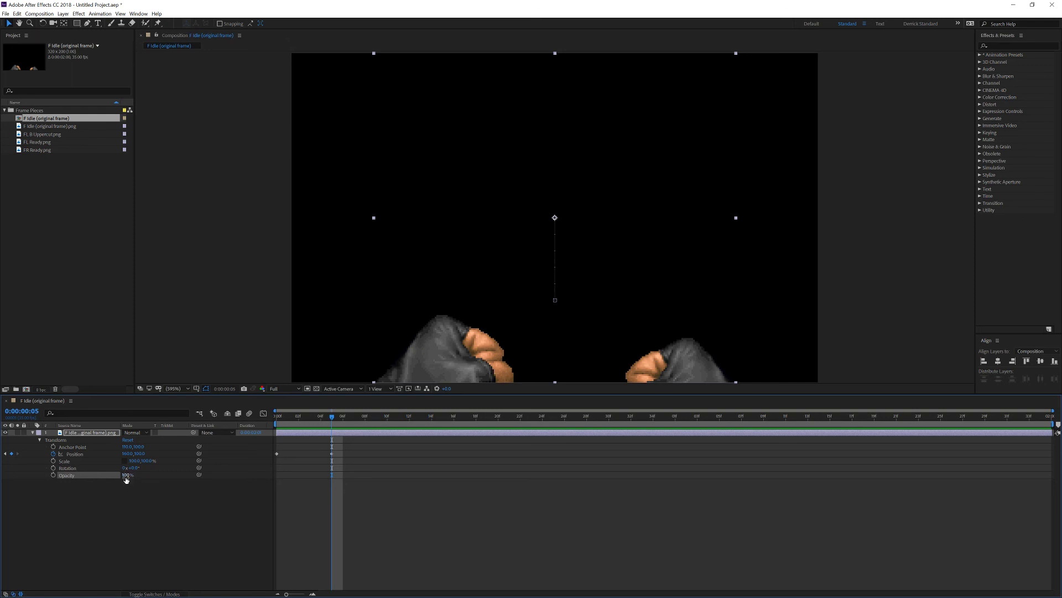
{"action": "left_click_drag", "start_coordinate": [128, 478], "coordinate": [55, 483]}
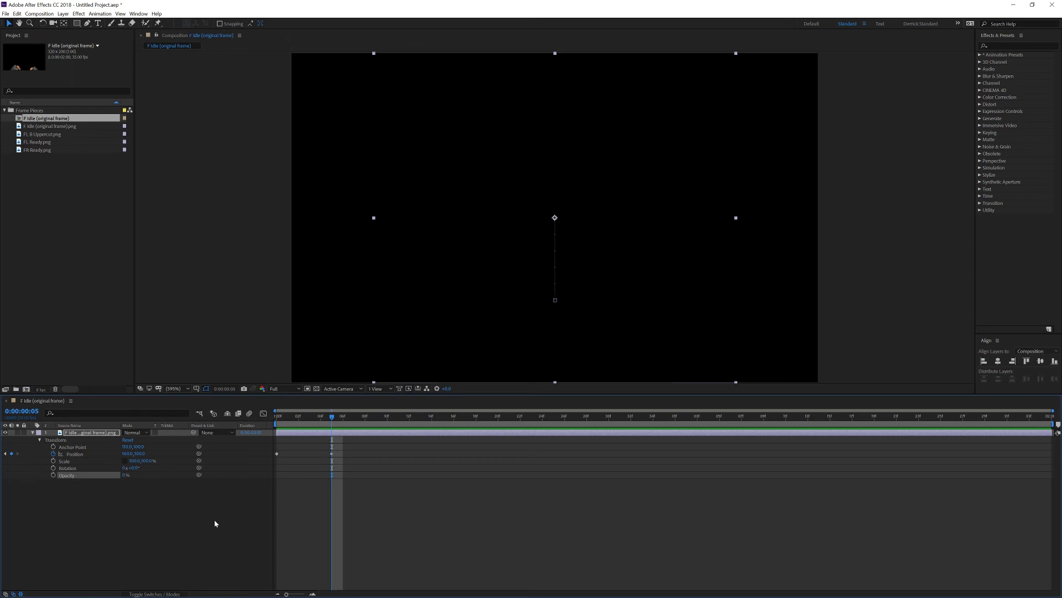
{"action": "left_click", "coordinate": [110, 515]}
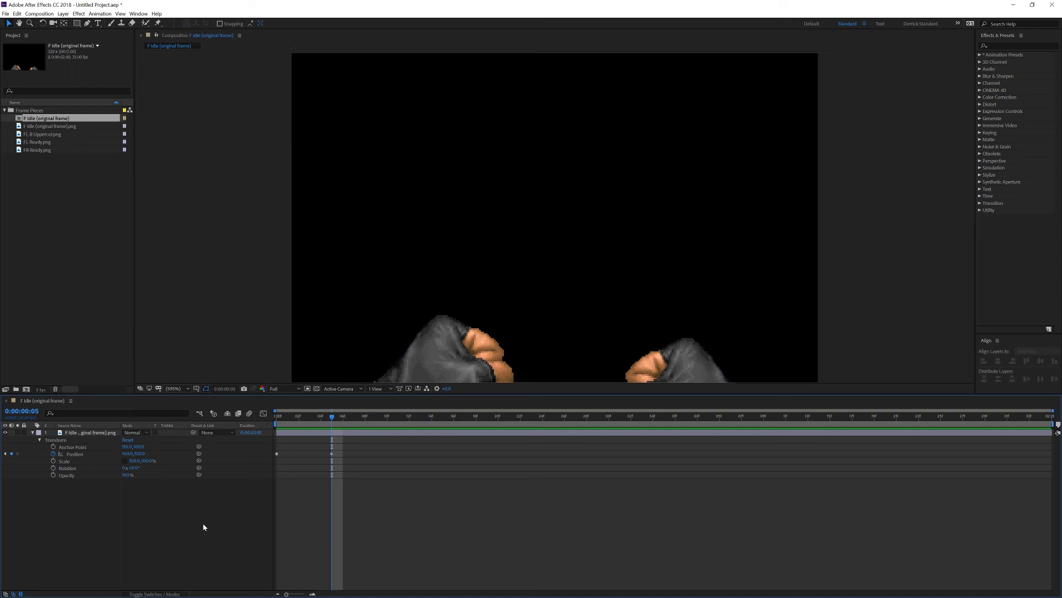
{"action": "key", "text": "ctrl+z"}
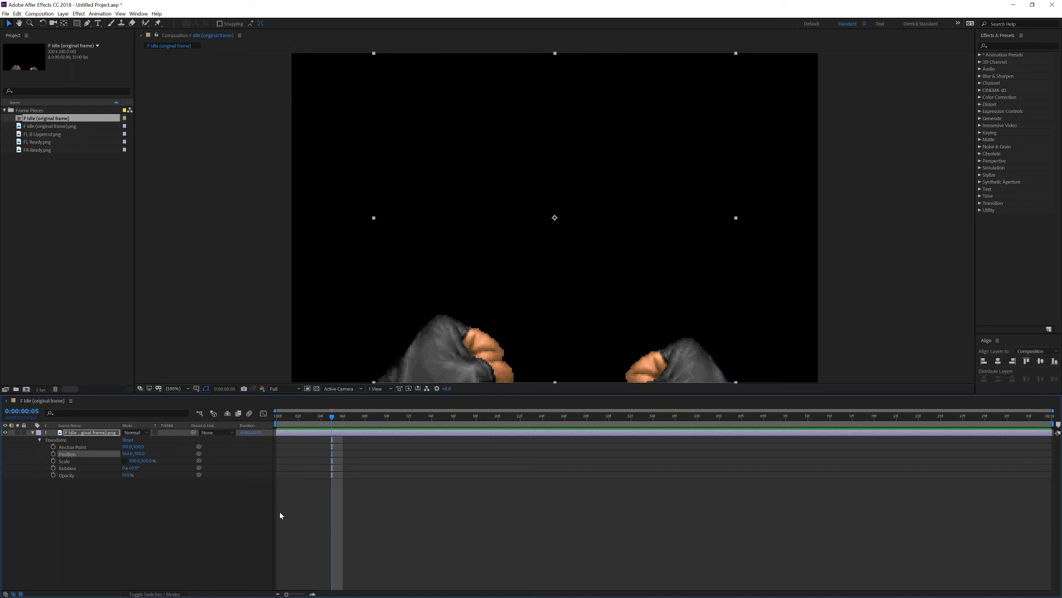
{"action": "key", "text": "ctrl+shift+z"}
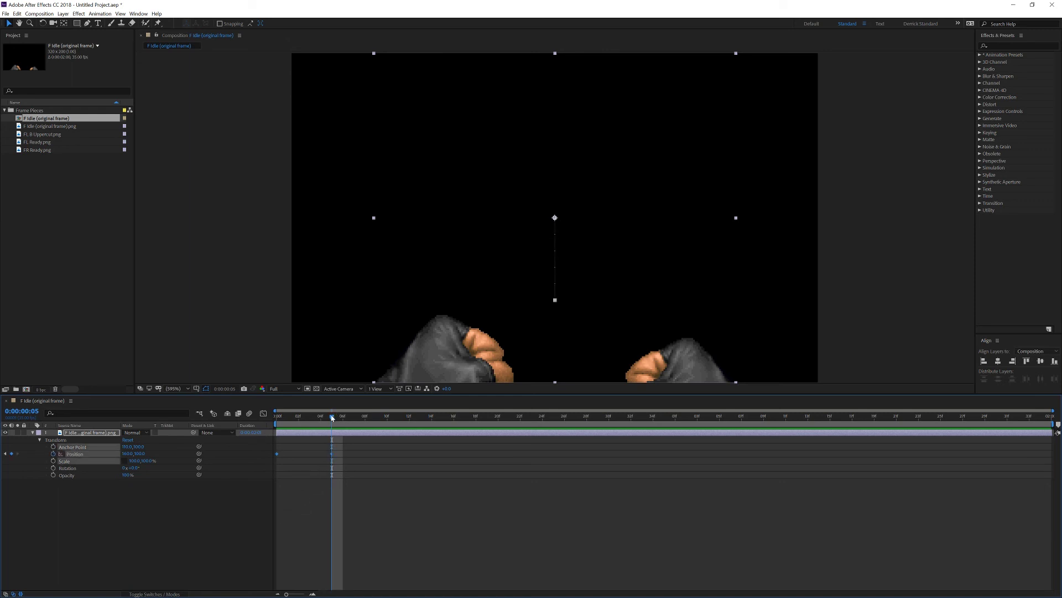
Step: Remove all Position keyframes at frame 0, briefly restoring them to check frame 5
{"action": "left_click_drag", "start_coordinate": [332, 419], "coordinate": [259, 423]}
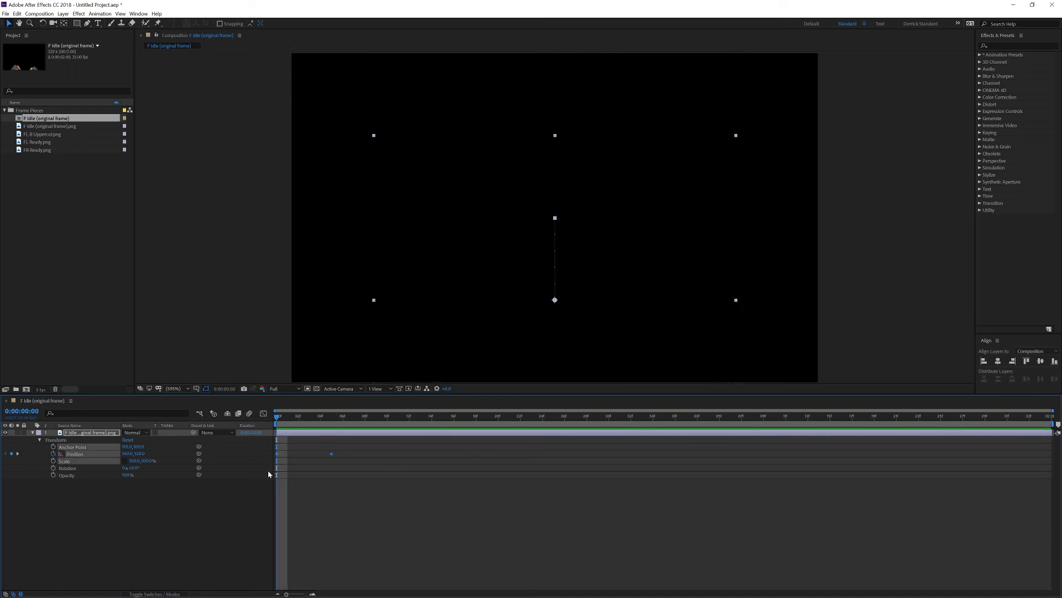
{"action": "key", "text": "ctrl+z"}
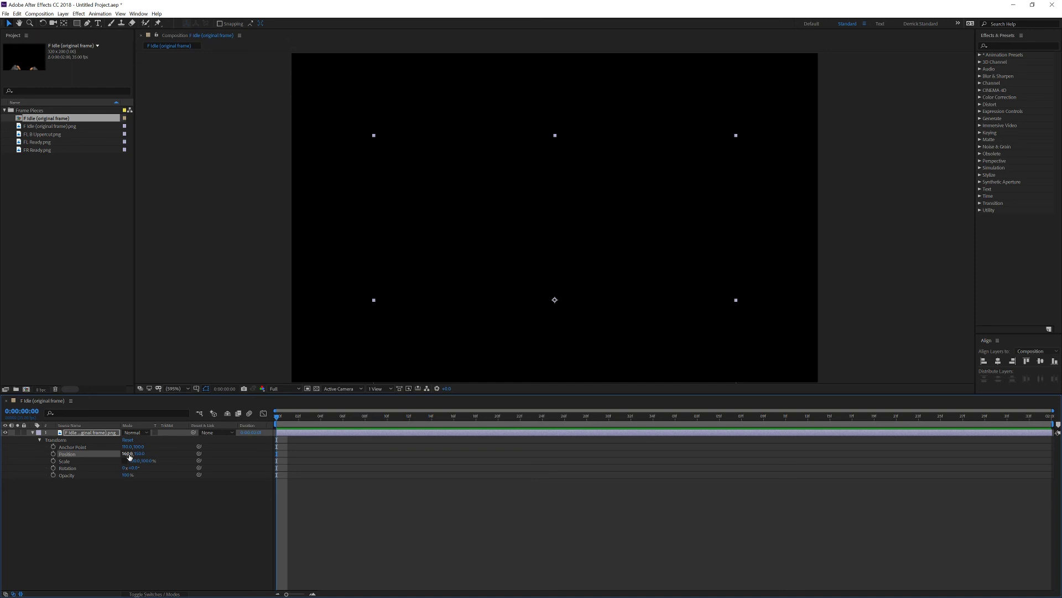
{"action": "key", "text": "ctrl+z"}
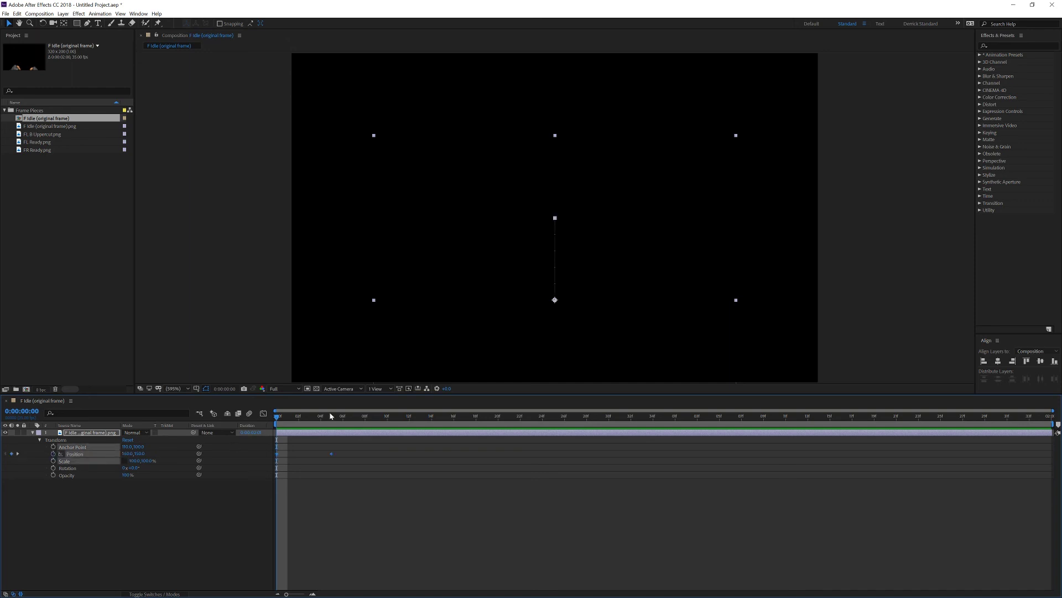
{"action": "left_click", "coordinate": [330, 419]}
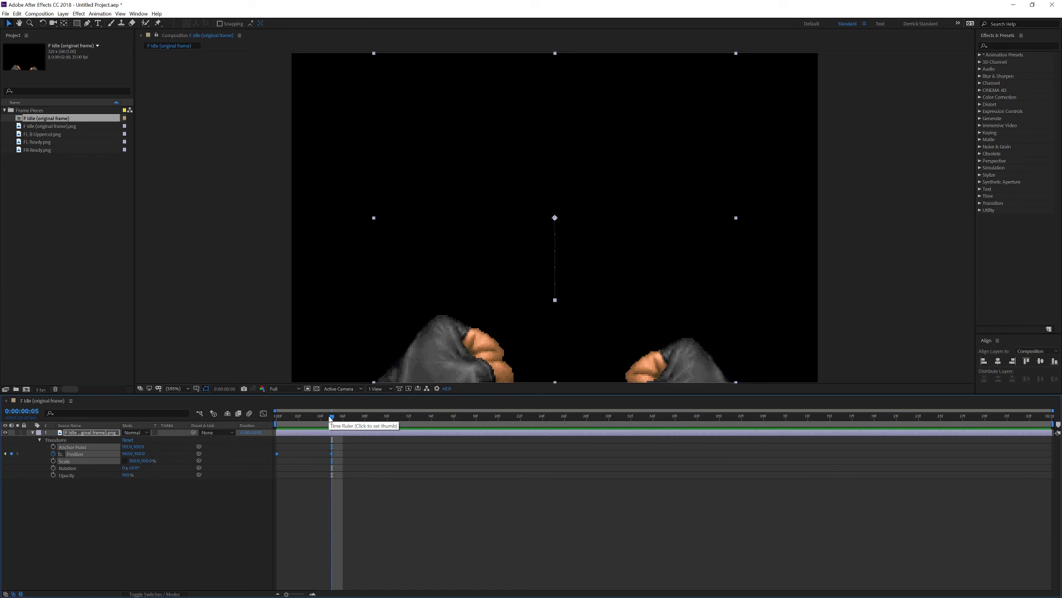
{"action": "key", "text": "ctrl+z"}
{"action": "key", "text": "Home"}
{"action": "left_click", "coordinate": [250, 561]}
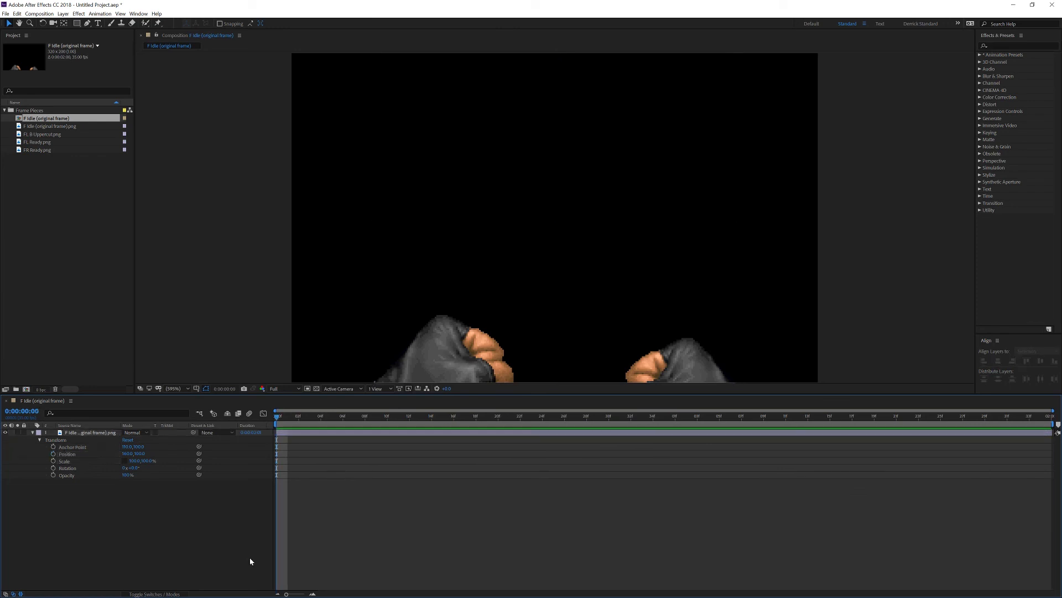